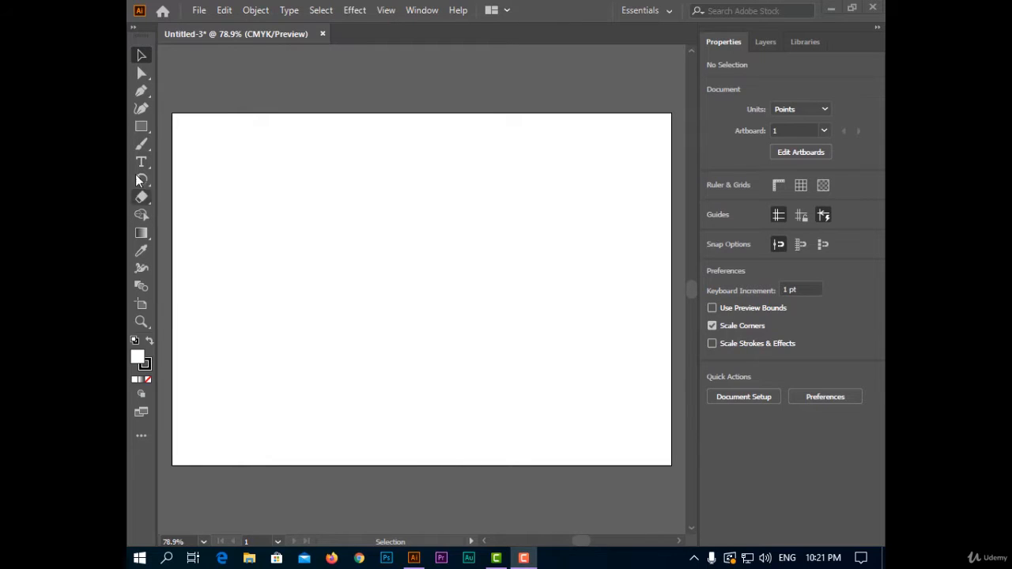
Step: Draw a nearly horizontal straight line with the Pen tool across the upper half of the artboard, ending at about X 715 pt, Y 213 pt
click(139, 145)
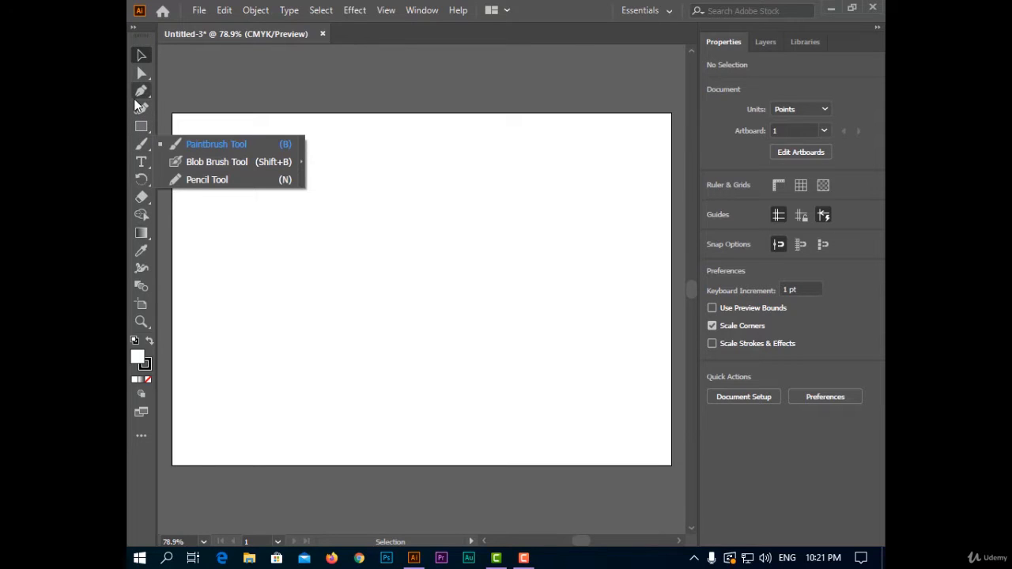
click(140, 90)
click(248, 233)
click(595, 237)
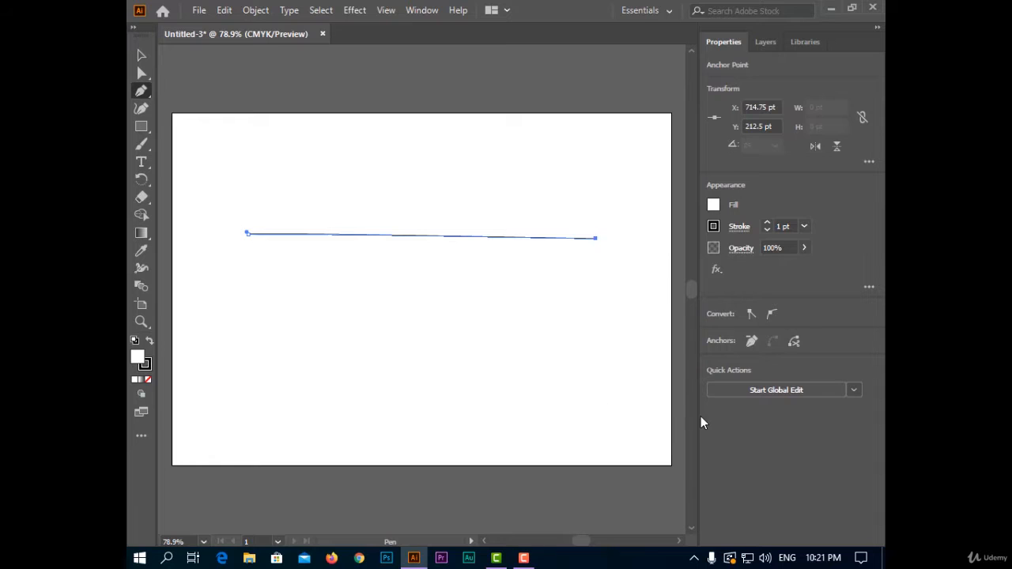
Step: Increase the line's stroke weight to 18 pt
click(768, 222)
click(768, 221)
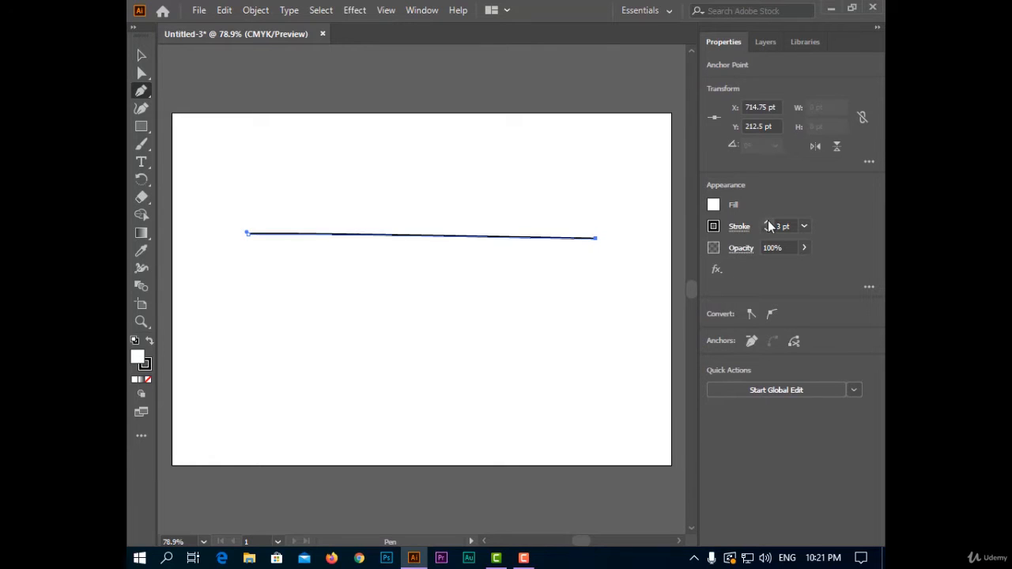
click(770, 222)
click(768, 224)
click(768, 223)
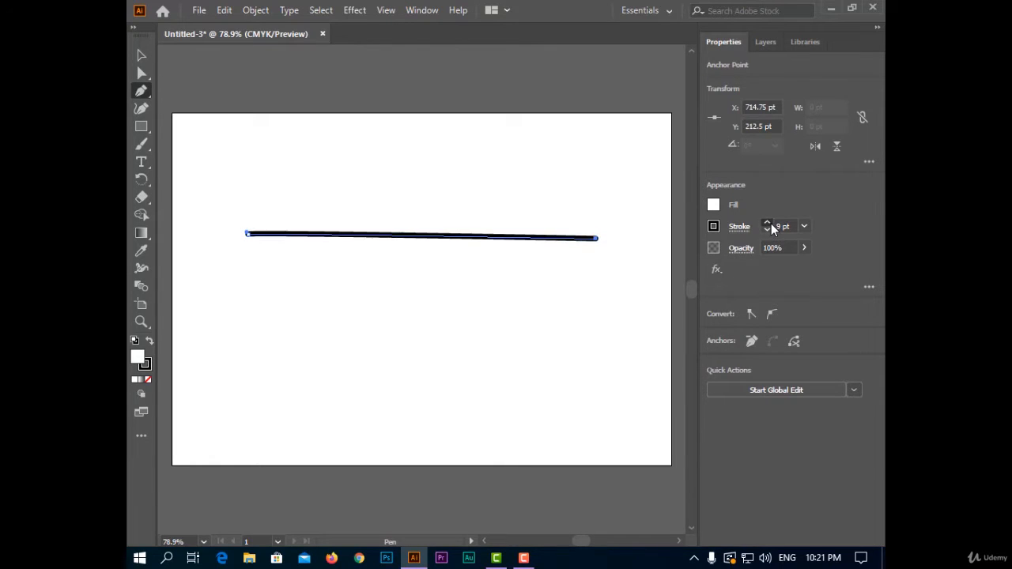
click(768, 223)
click(768, 223)
click(768, 223)
click(768, 223)
click(768, 223)
click(768, 223)
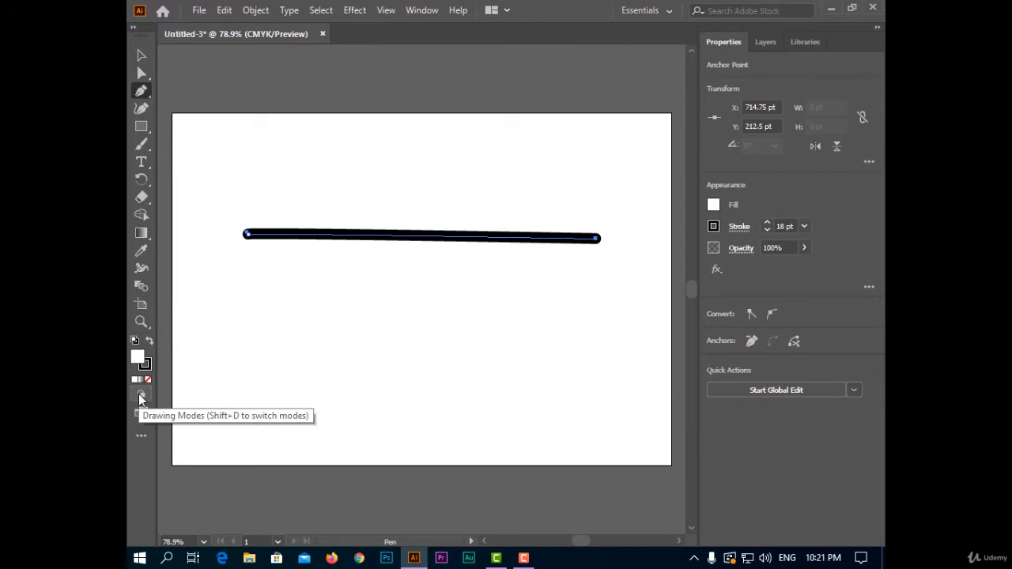
Step: Vary the line's stroke with the Width tool: flare its left part, widen its right part to about 222 pt, and pinch the right end
click(141, 268)
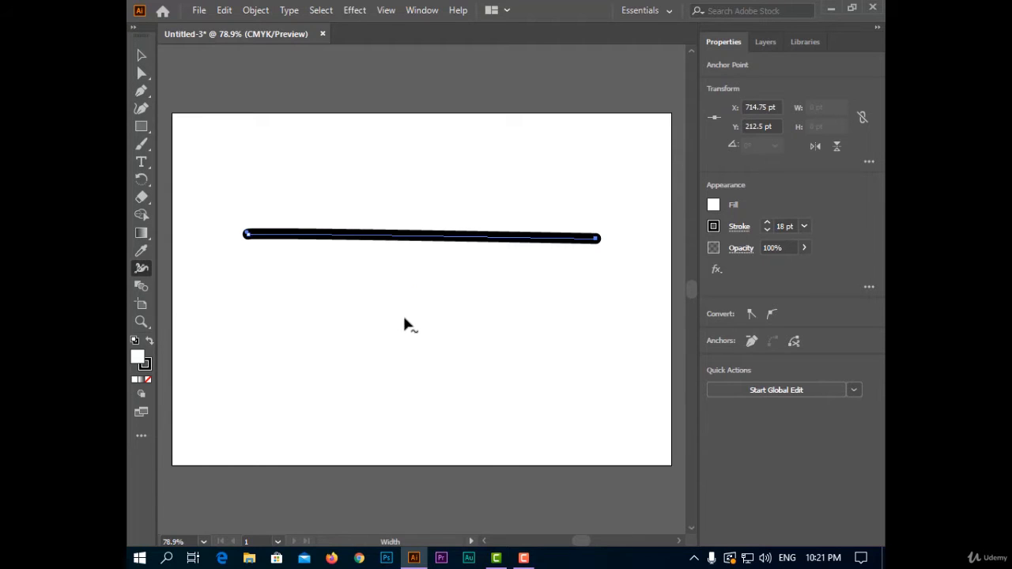
click(419, 247)
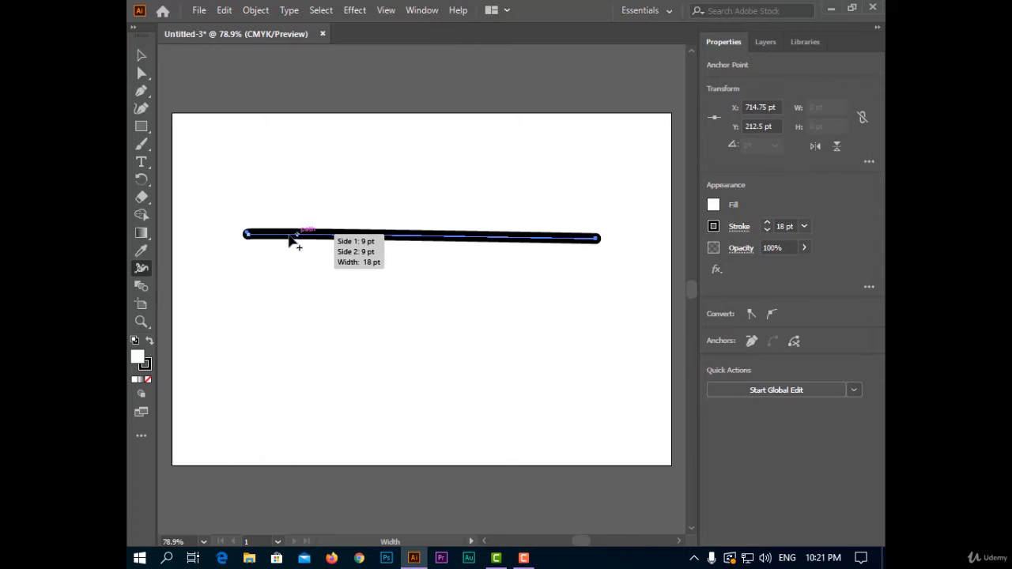
drag(261, 237, 260, 280)
drag(384, 255, 384, 240)
drag(489, 239, 481, 308)
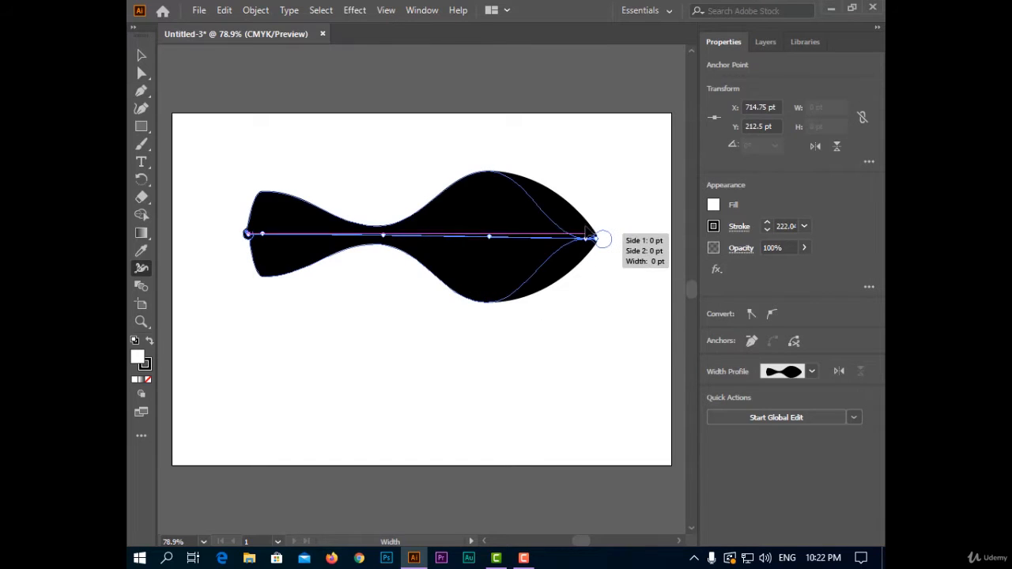
drag(587, 231, 599, 242)
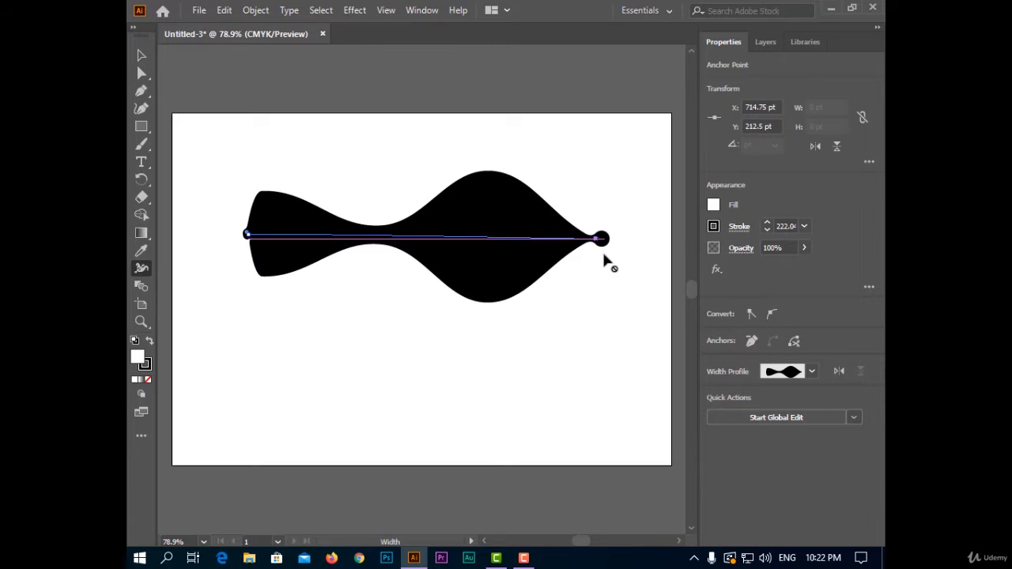
Step: Reshape the line's right bulge with additional width points, including one about 153 pt wide just beyond its peak
mouse_move(479, 307)
mouse_down()
mouse_move(479, 265)
mouse_move(507, 293)
mouse_move(506, 265)
mouse_move(507, 310)
mouse_move(509, 281)
mouse_up()
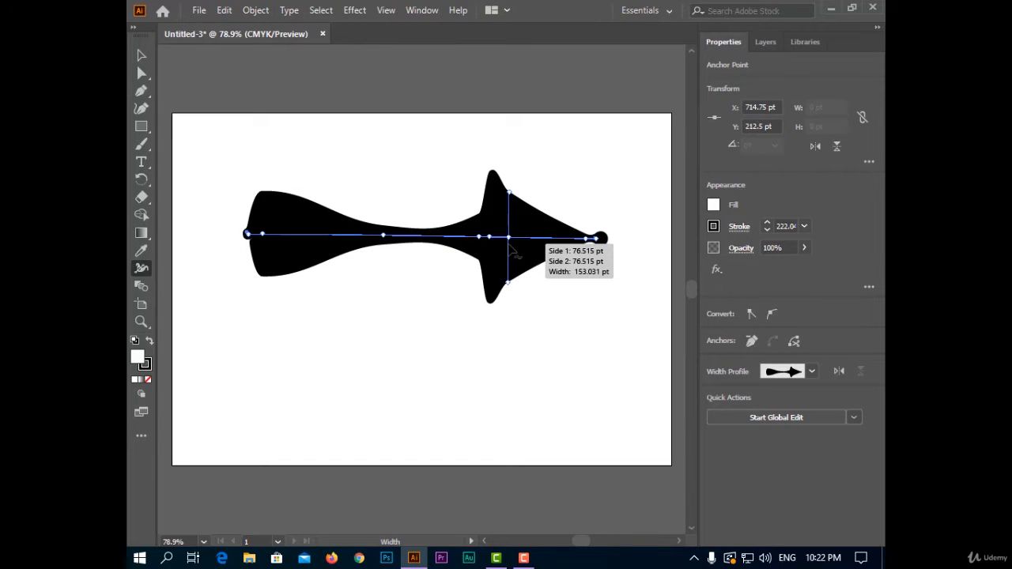
drag(512, 234, 516, 209)
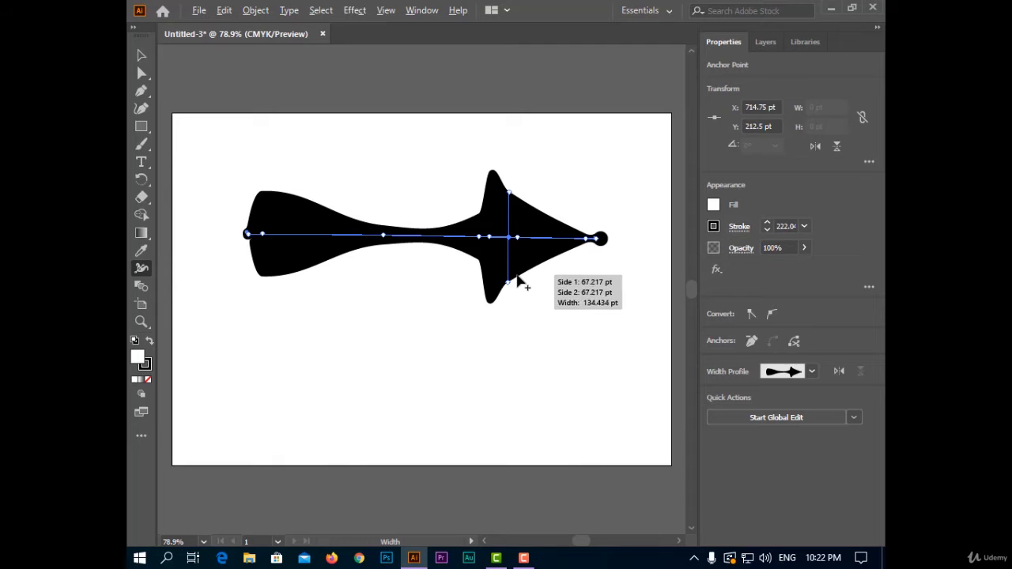
drag(519, 277, 555, 338)
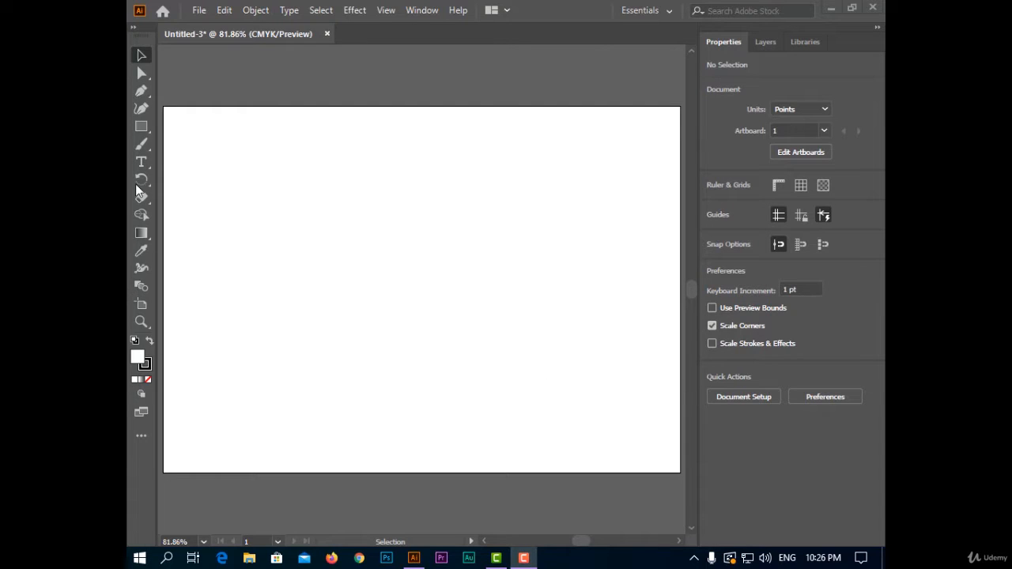
Step: Draw a circle about 446 pt in diameter with the Ellipse tool and move it to about X 384 pt, Y 279 pt
click(140, 129)
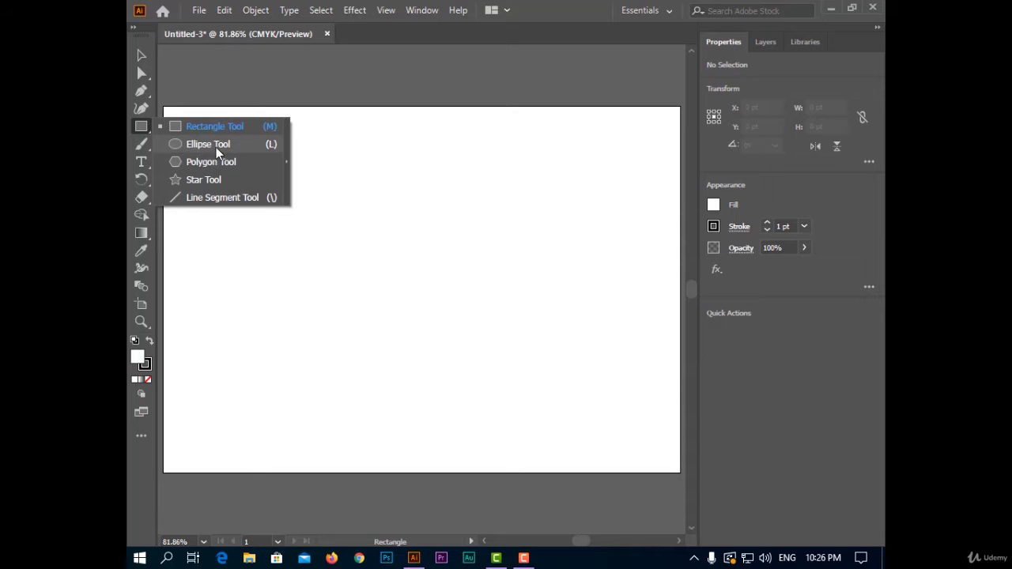
click(208, 145)
drag(274, 168, 549, 362)
key(v)
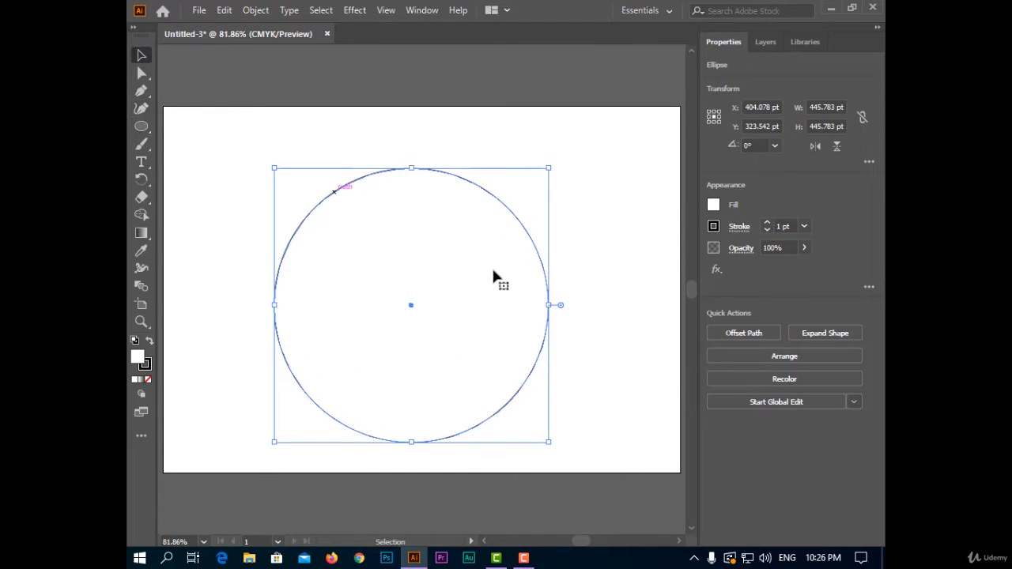
drag(492, 270, 520, 258)
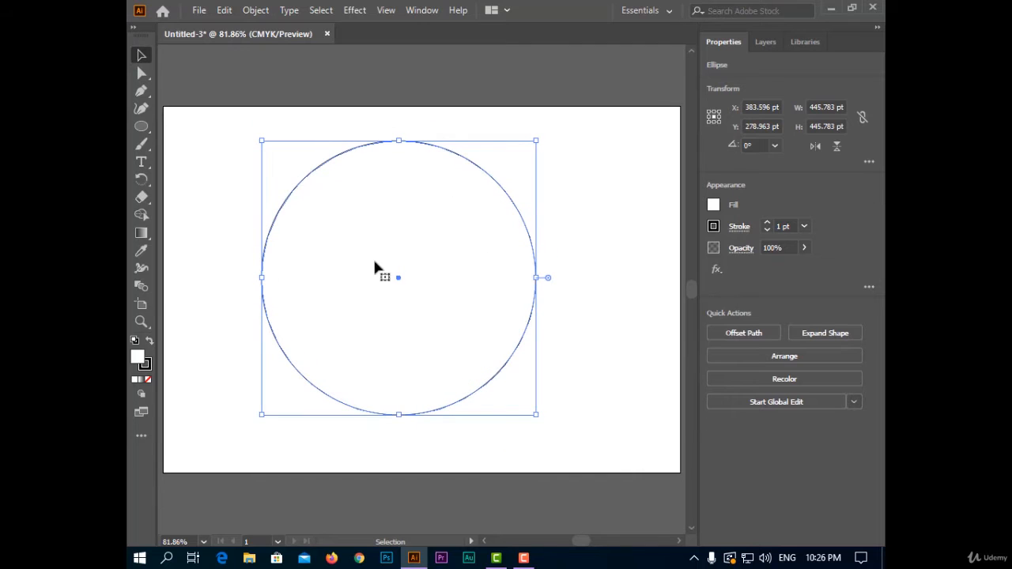
Step: Remove the circle's fill and set its stroke weight to 9 pt
click(148, 381)
click(768, 224)
click(768, 224)
click(768, 223)
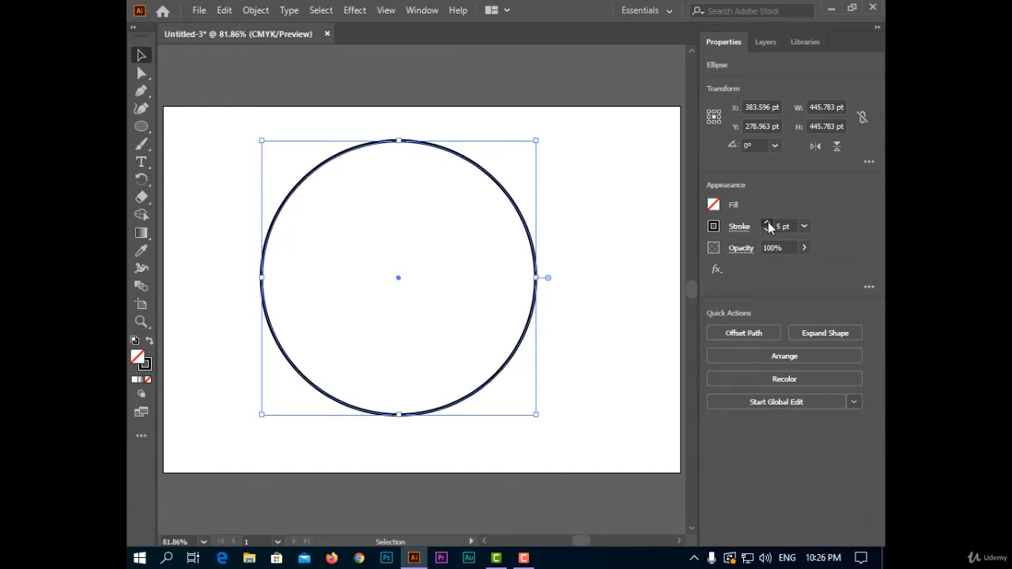
click(768, 224)
click(767, 224)
click(767, 224)
click(767, 224)
click(767, 224)
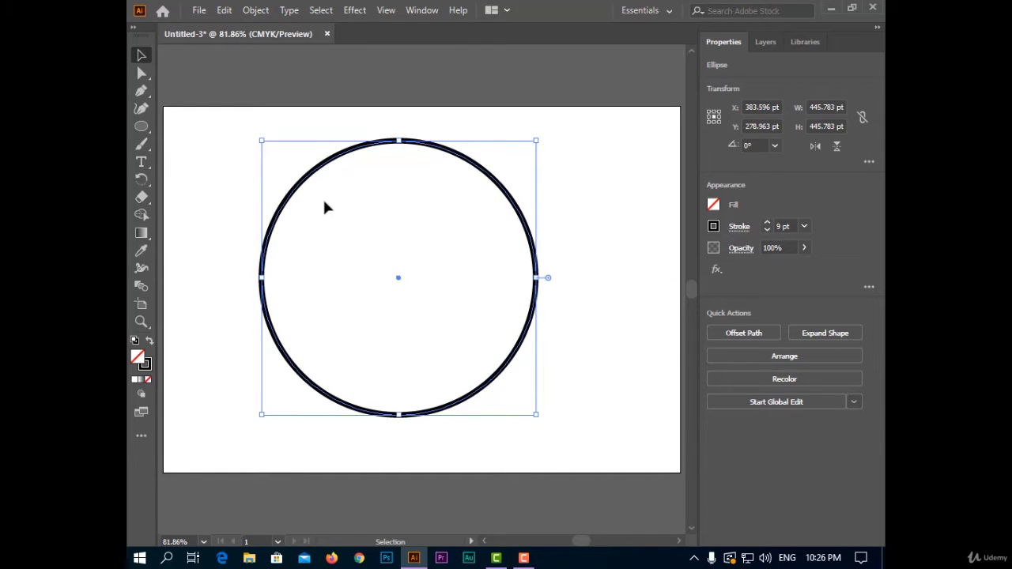
Step: Cut the circle at two points on its upper-left side with the Scissors tool and delete the short arc between them
right_click(148, 202)
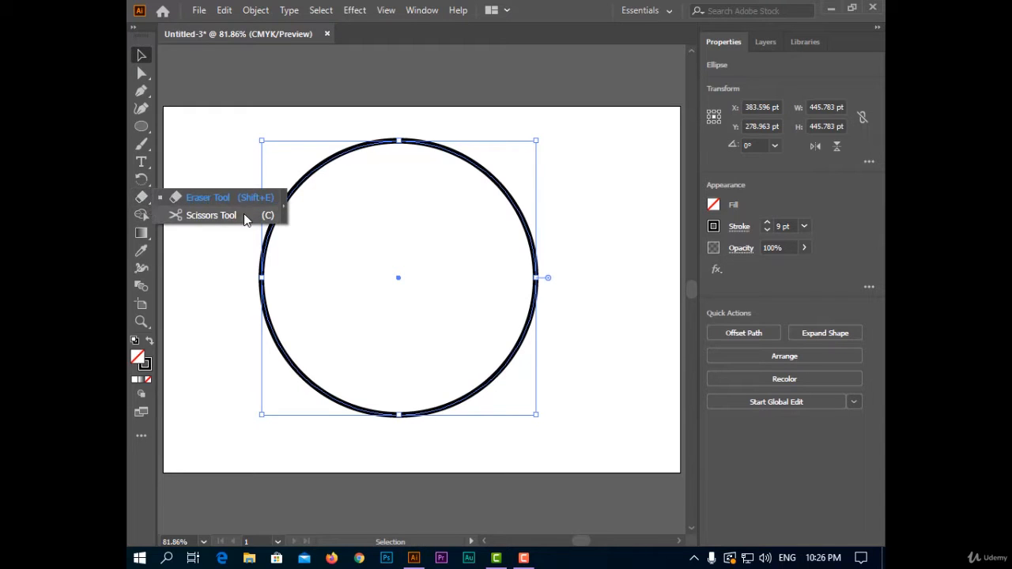
click(210, 216)
click(348, 150)
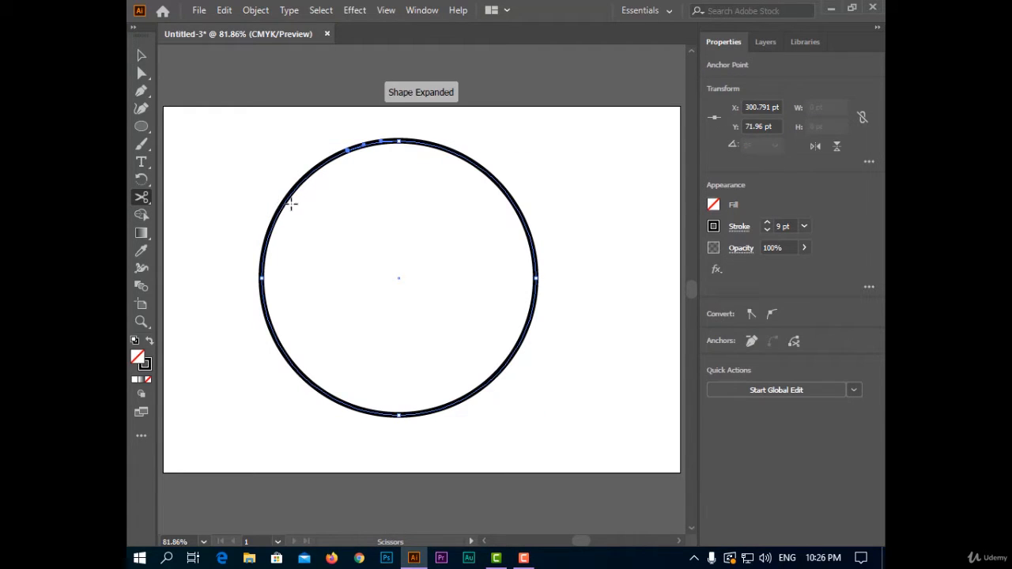
click(279, 212)
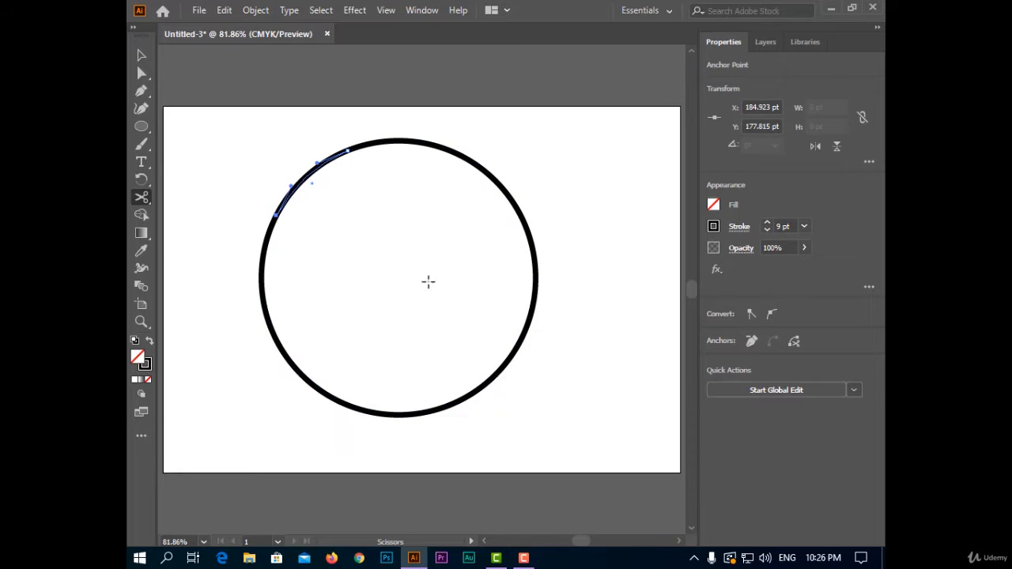
click(141, 56)
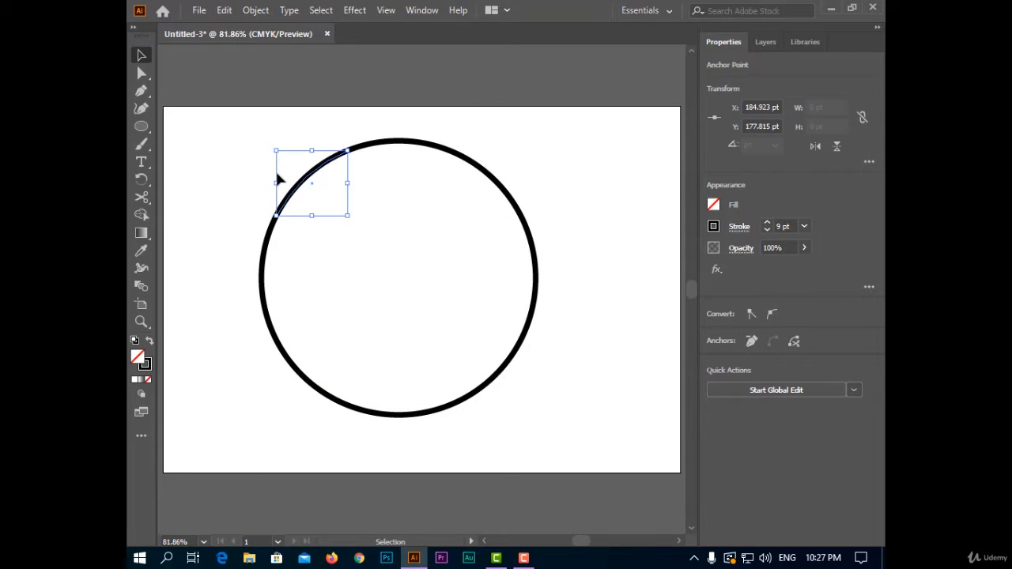
key(Delete)
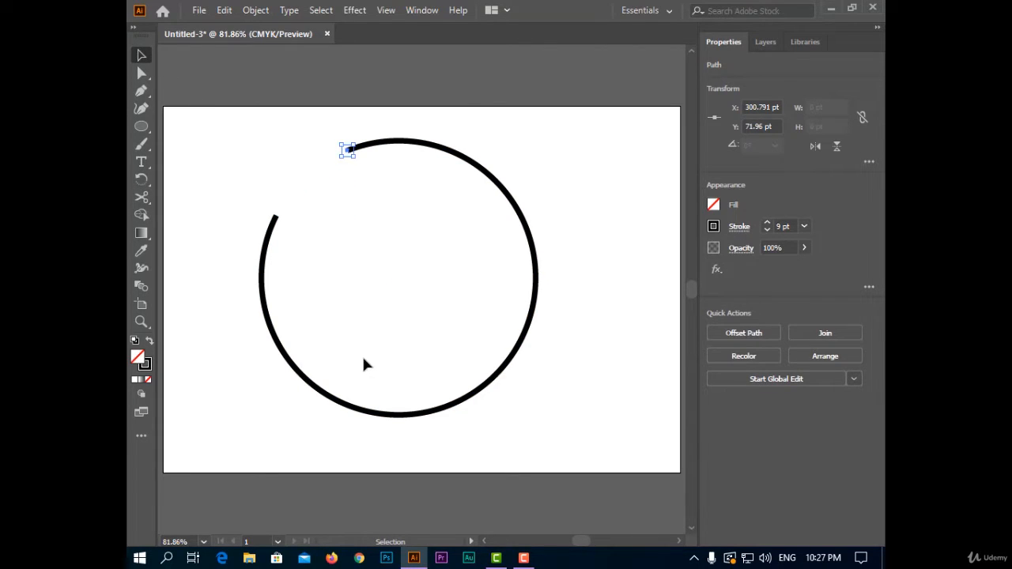
Step: Widen the upper end of the open circle to about 84 pt with the Width tool, so the stroke tapers along the path
click(357, 411)
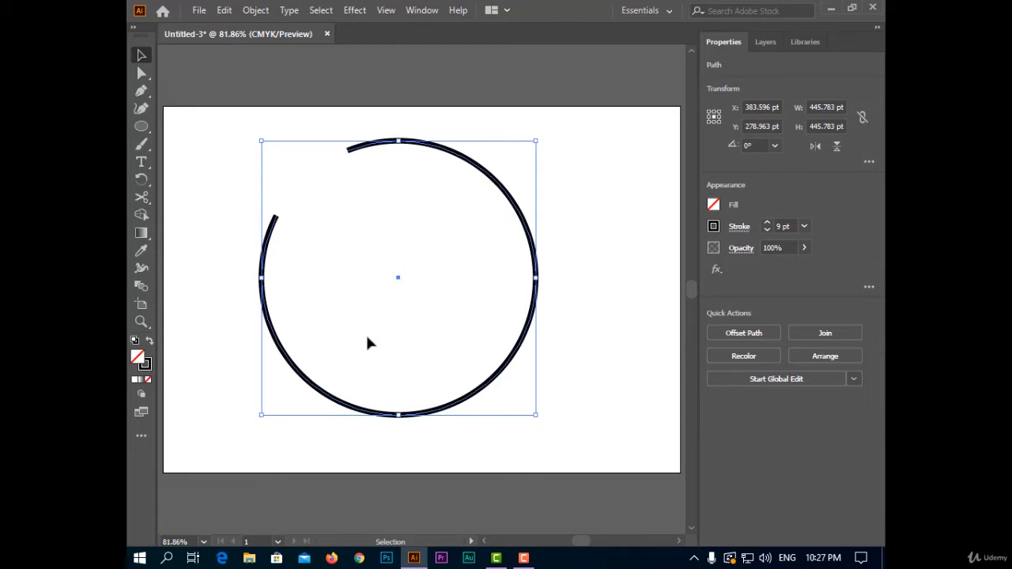
click(142, 269)
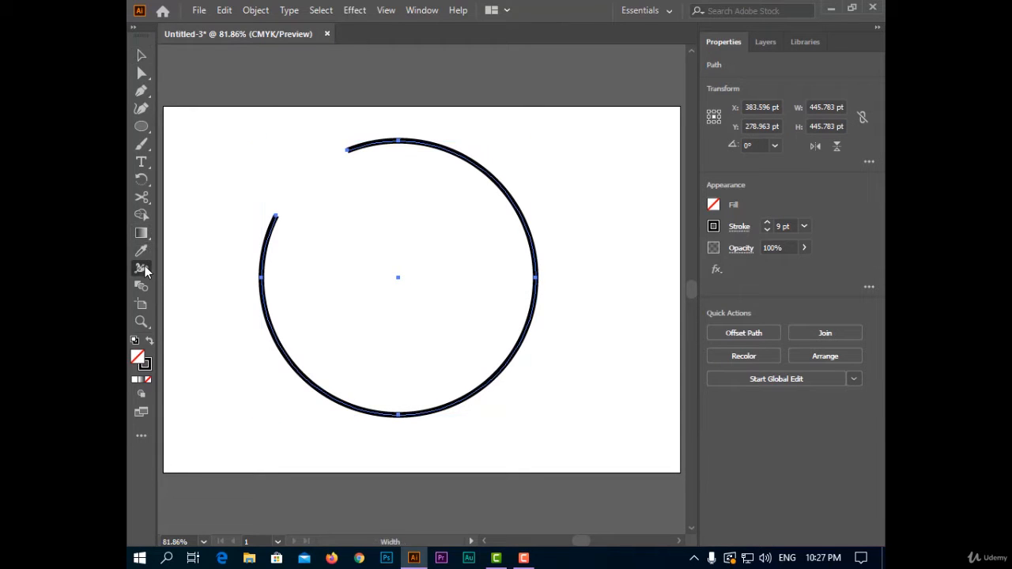
drag(357, 152, 351, 179)
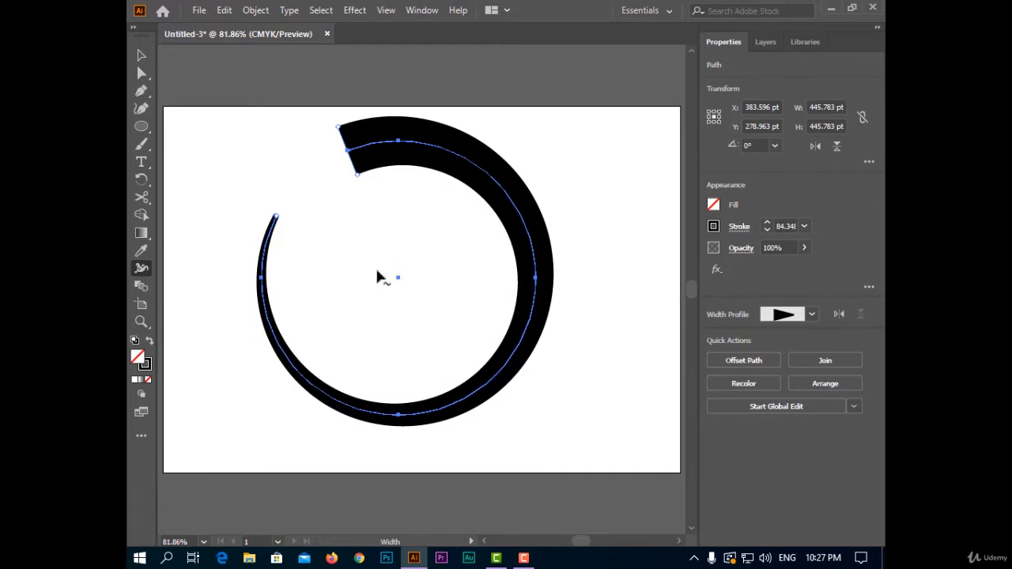
Step: Narrow the stroke at the open circle's thin left end to a fine point, and deselect the path
scroll(276, 220, up, 10)
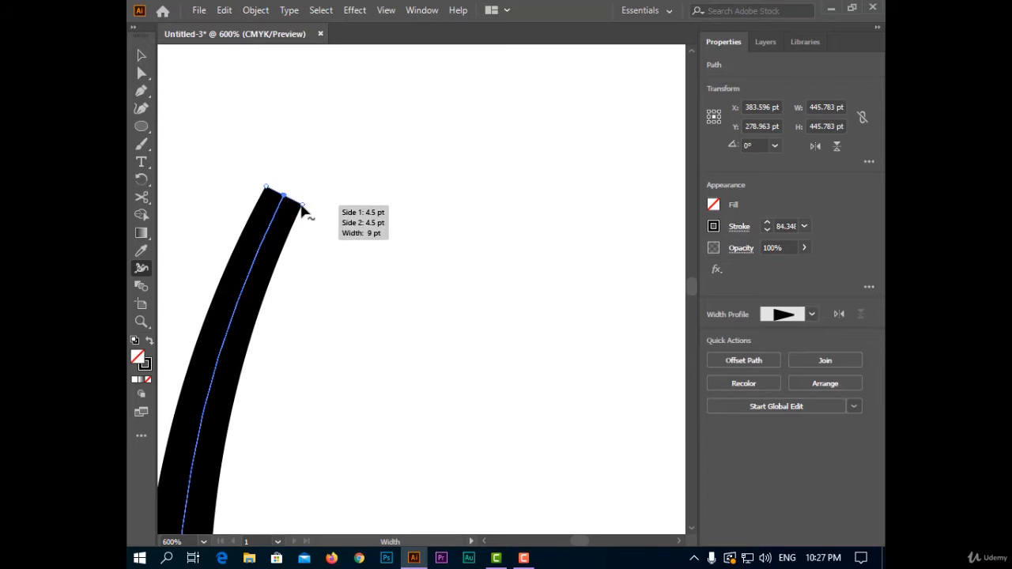
drag(299, 204, 288, 205)
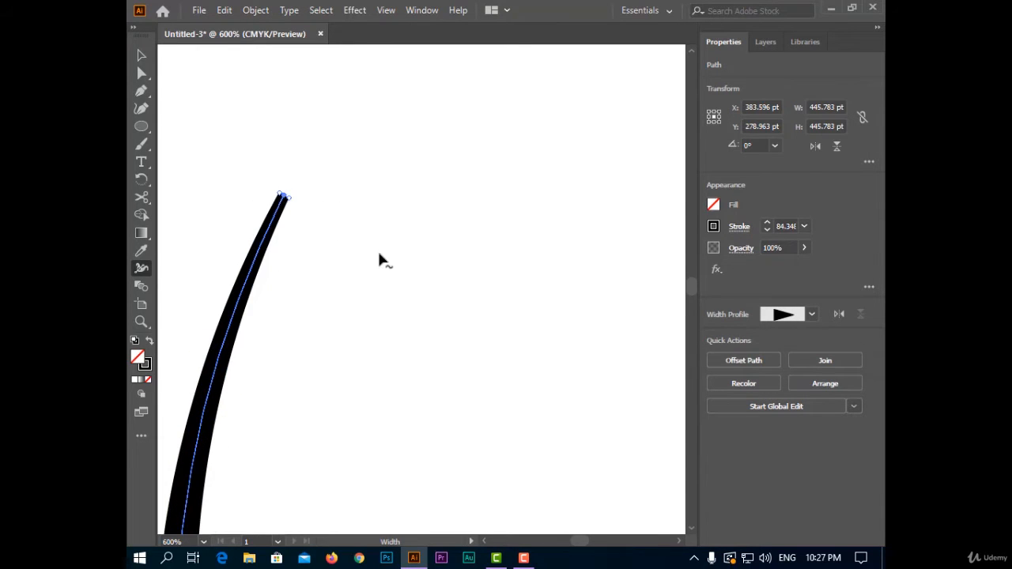
key(ctrl+0)
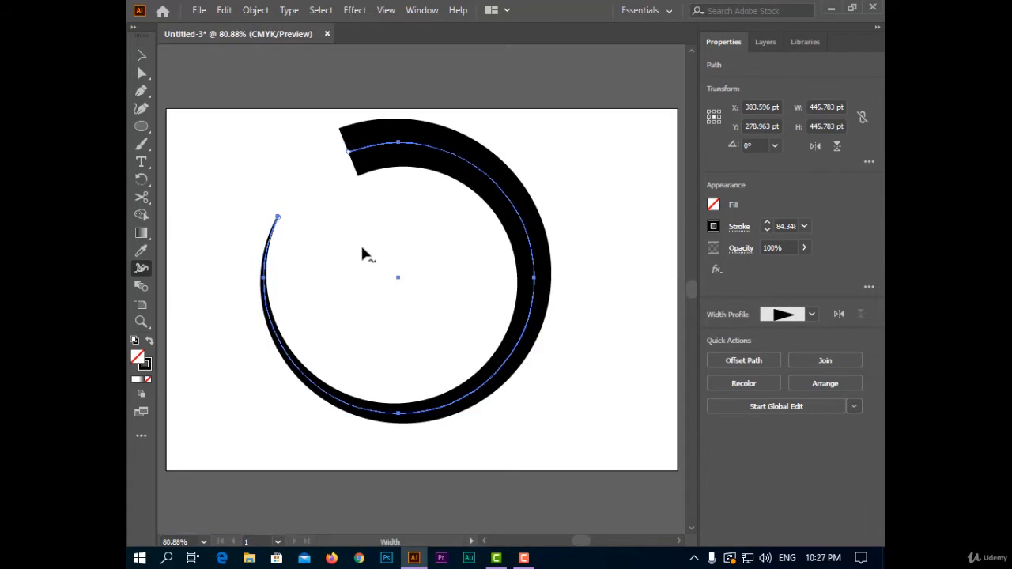
click(141, 55)
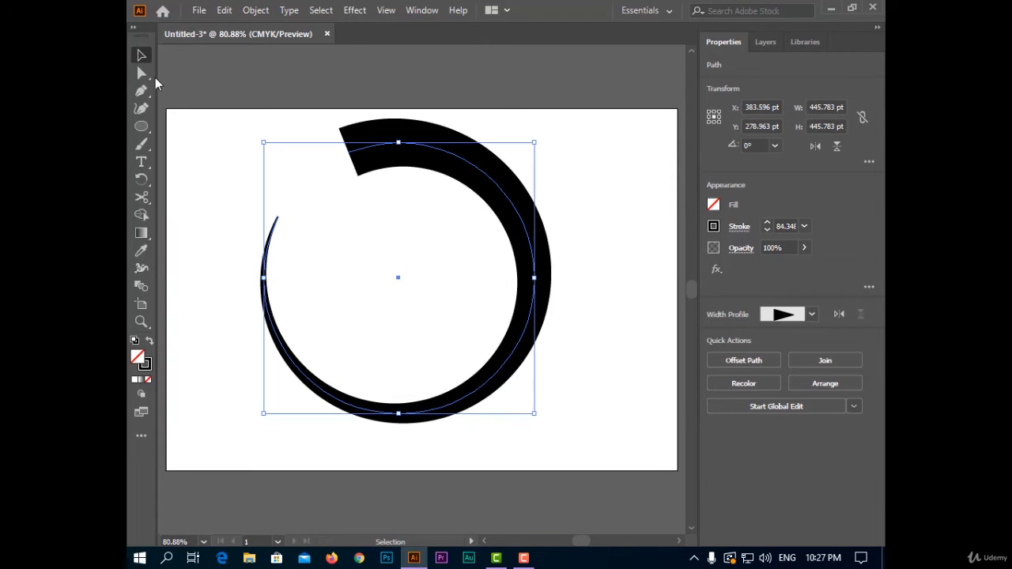
click(568, 243)
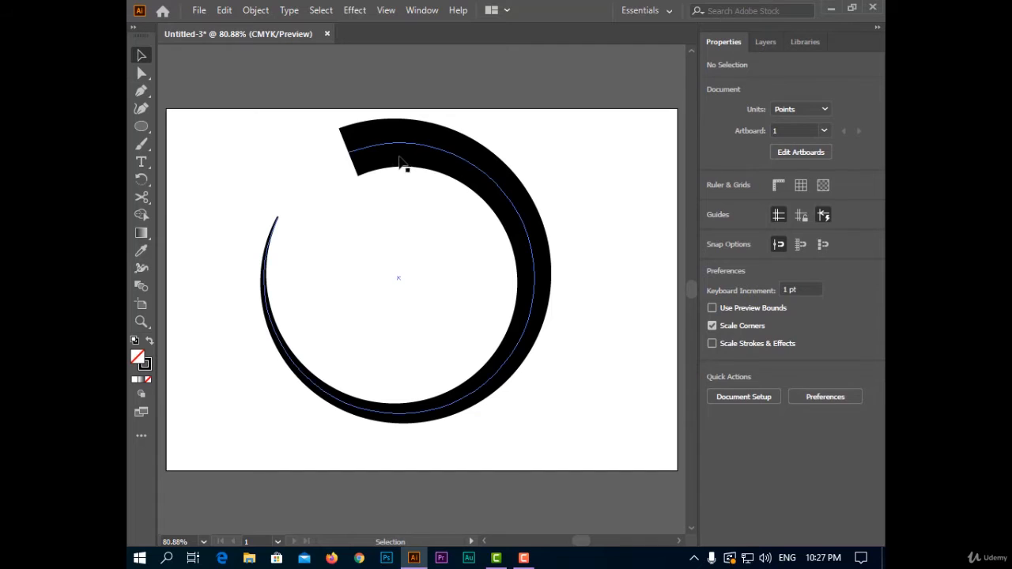
Step: Apply the half-dome width profile to the open circle's stroke
click(373, 151)
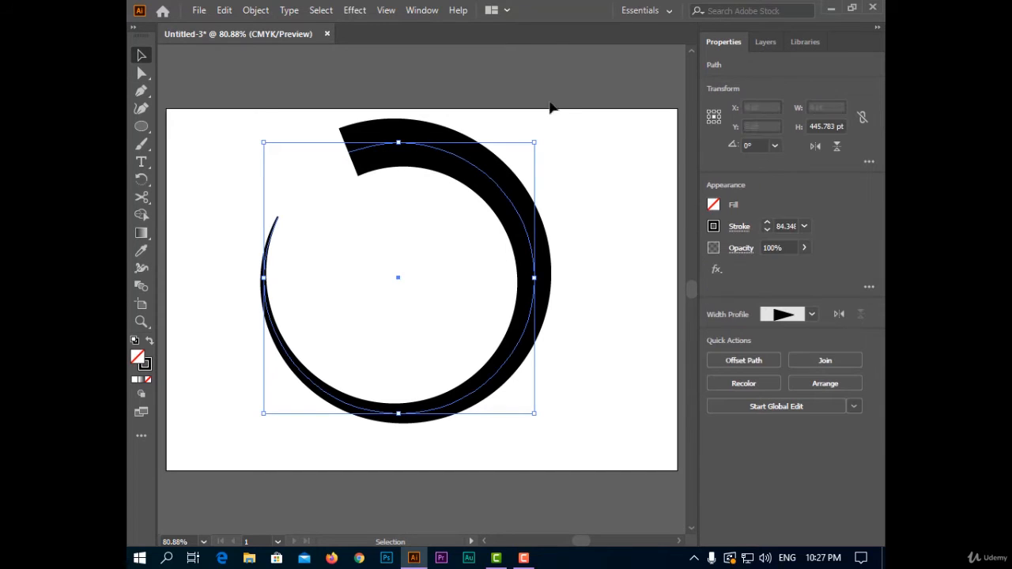
click(797, 314)
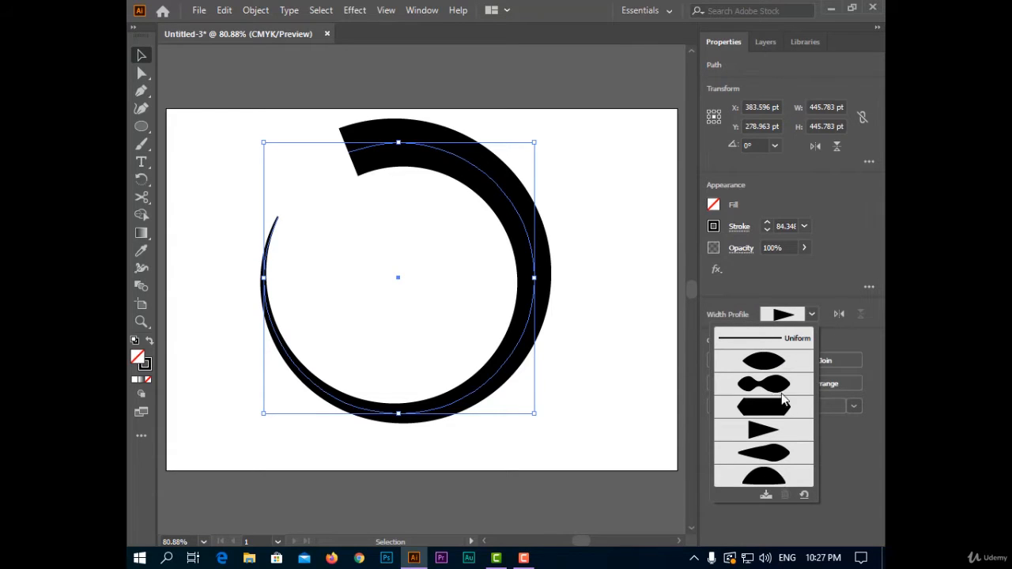
click(764, 475)
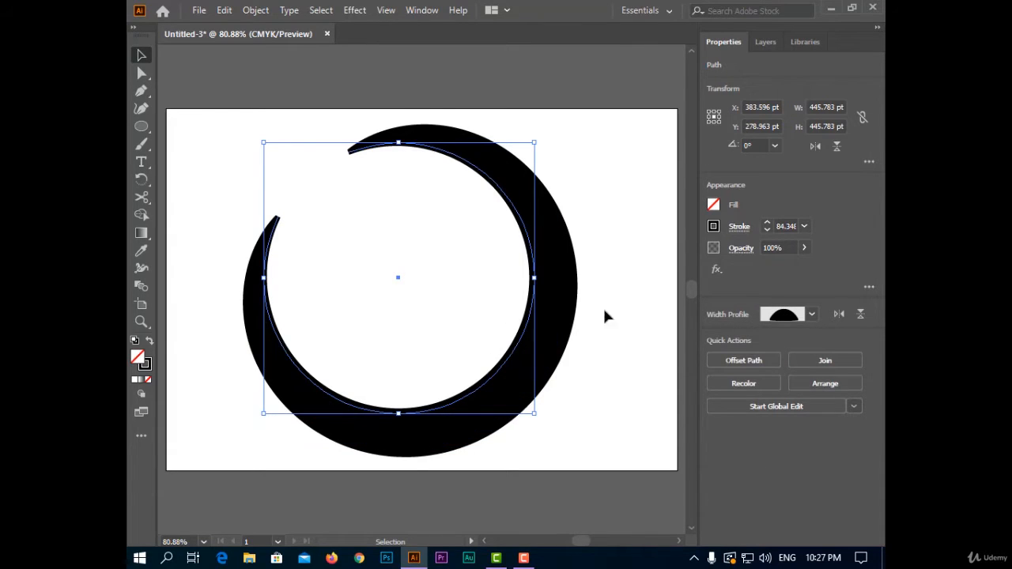
Step: Reshape the open circle's stroke with the Width tool, thinning its lower part and adjusting the lower-right bulge
click(142, 268)
drag(388, 436, 385, 433)
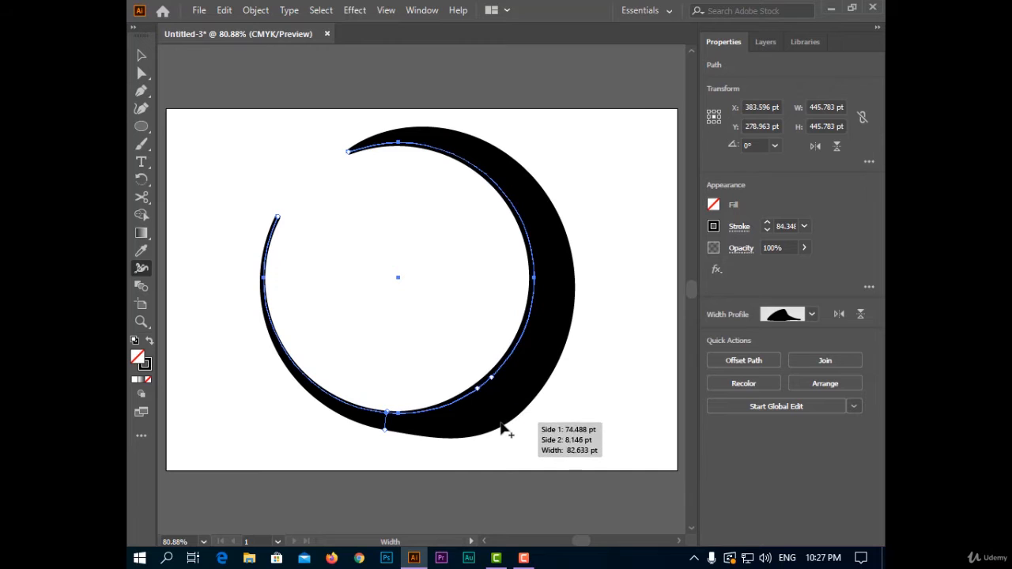
drag(502, 424, 519, 399)
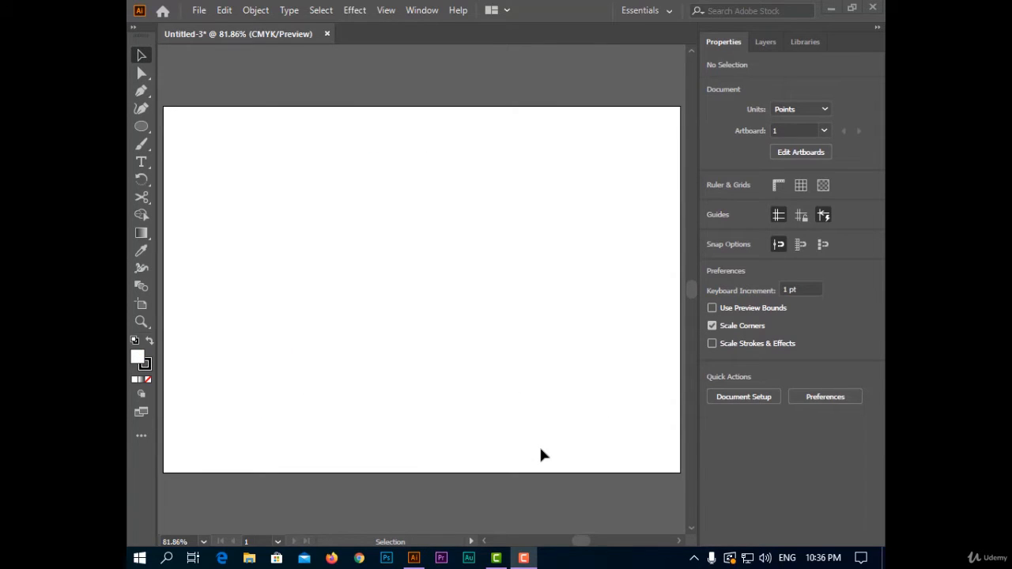
click(142, 145)
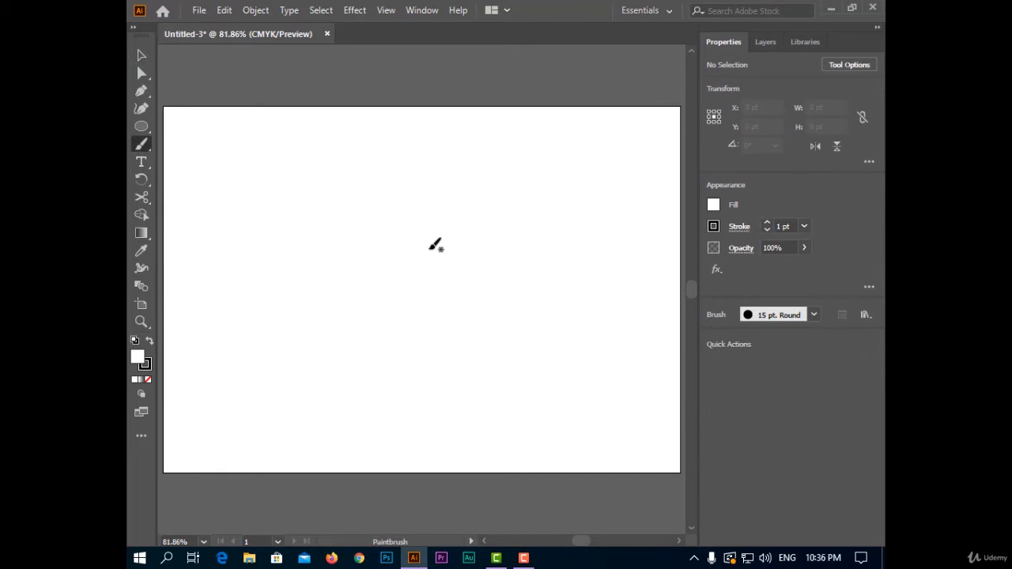
mouse_move(325, 237)
mouse_down()
mouse_move(431, 187)
mouse_move(424, 324)
mouse_move(435, 230)
mouse_move(489, 306)
mouse_up()
key(ctrl+z)
mouse_move(341, 241)
mouse_down()
mouse_move(376, 261)
mouse_move(368, 356)
mouse_move(345, 347)
mouse_move(349, 313)
mouse_up()
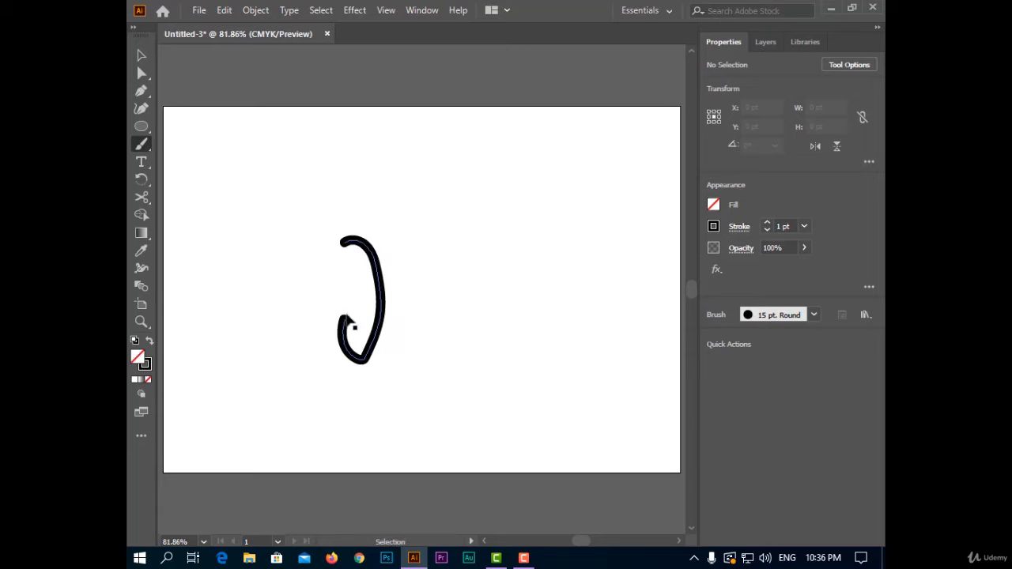
key(ctrl+z)
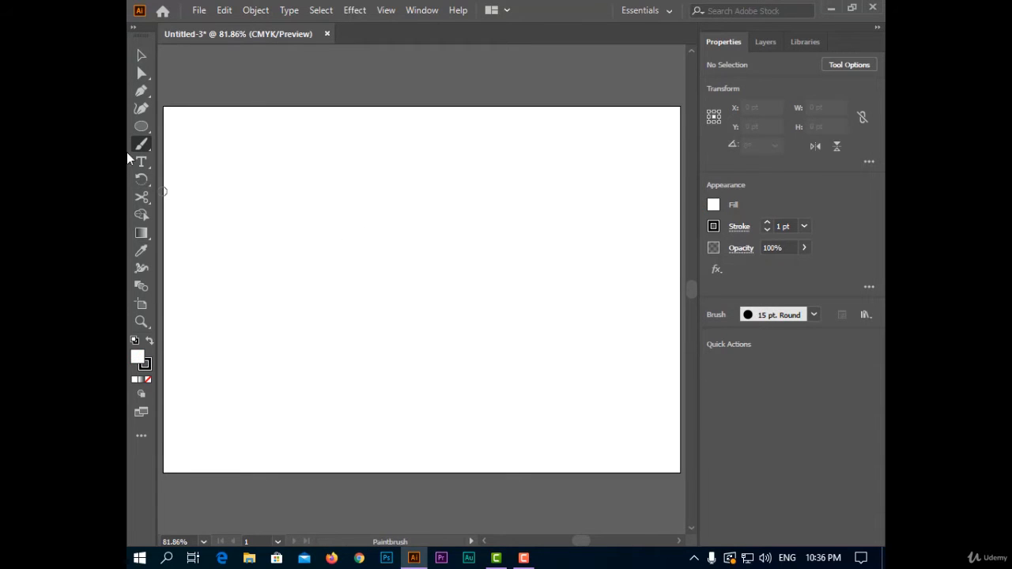
drag(311, 242, 378, 285)
drag(362, 324, 388, 342)
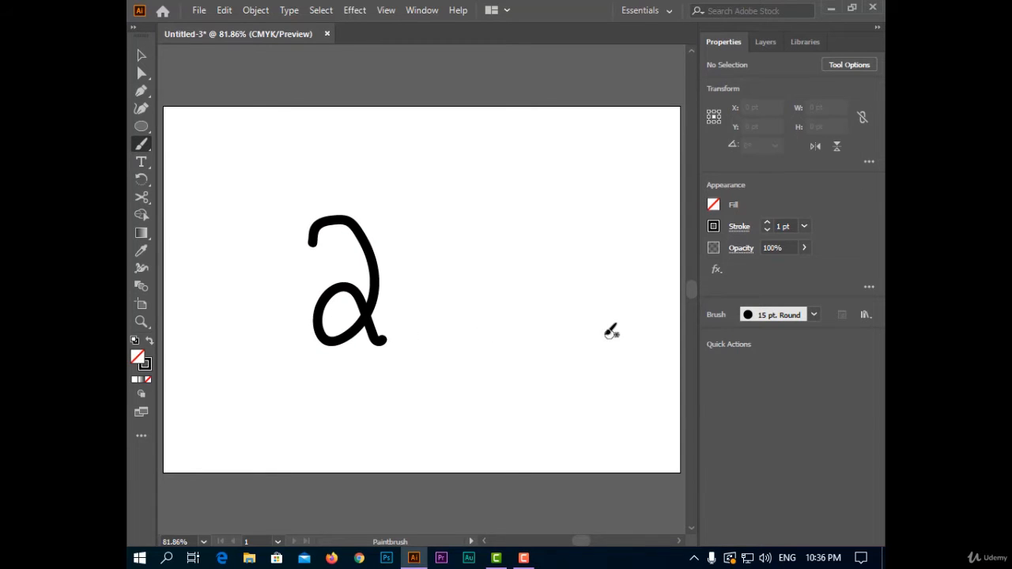
key(ctrl+z)
mouse_move(404, 216)
mouse_down()
mouse_move(420, 315)
mouse_move(380, 318)
mouse_up()
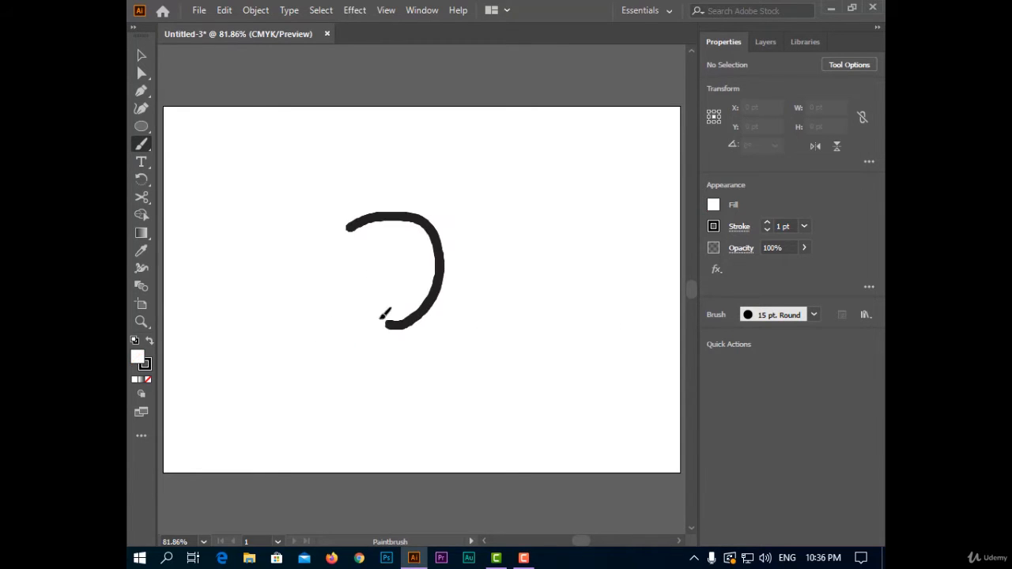
mouse_move(382, 279)
mouse_down()
mouse_move(432, 282)
mouse_move(446, 314)
mouse_up()
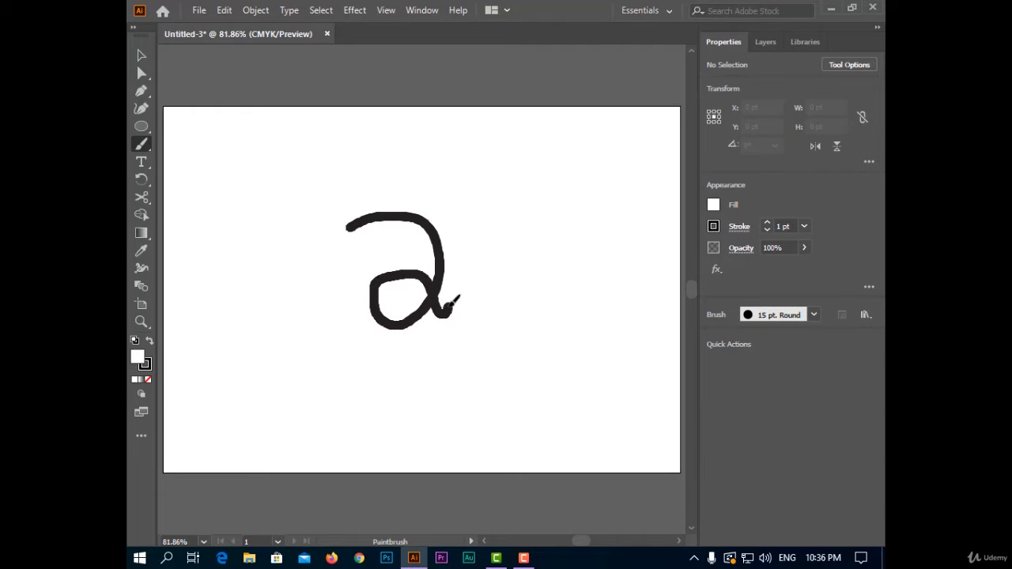
key(ctrl+z)
Step: Paint a freehand letter a about 85 by 172 pt with the Paintbrush tool and switch its stroke to the Basic brush
mouse_move(374, 225)
mouse_down()
mouse_move(376, 299)
mouse_move(349, 320)
mouse_move(345, 289)
mouse_move(373, 296)
mouse_move(405, 313)
mouse_up()
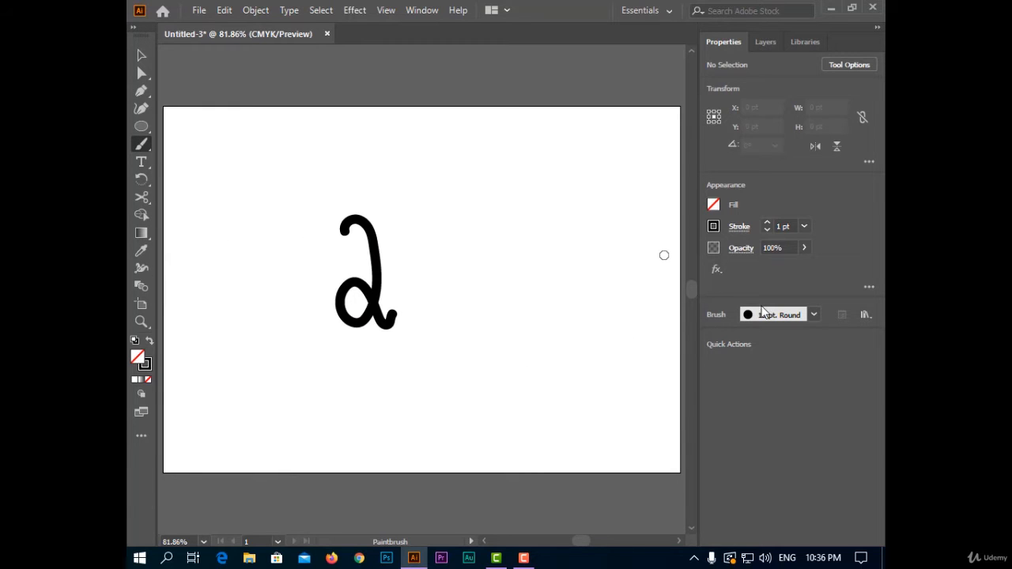
click(767, 316)
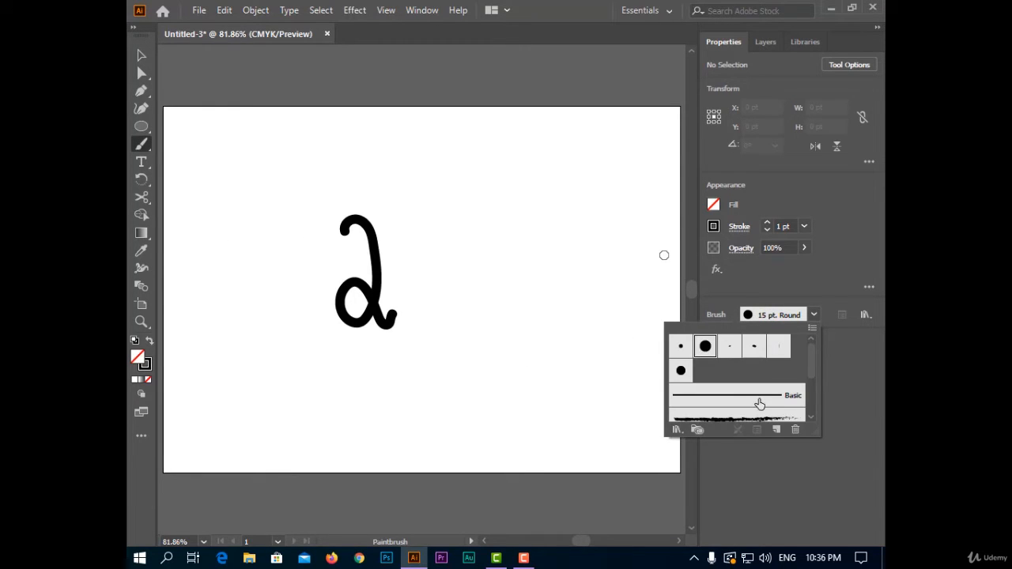
click(759, 404)
click(143, 53)
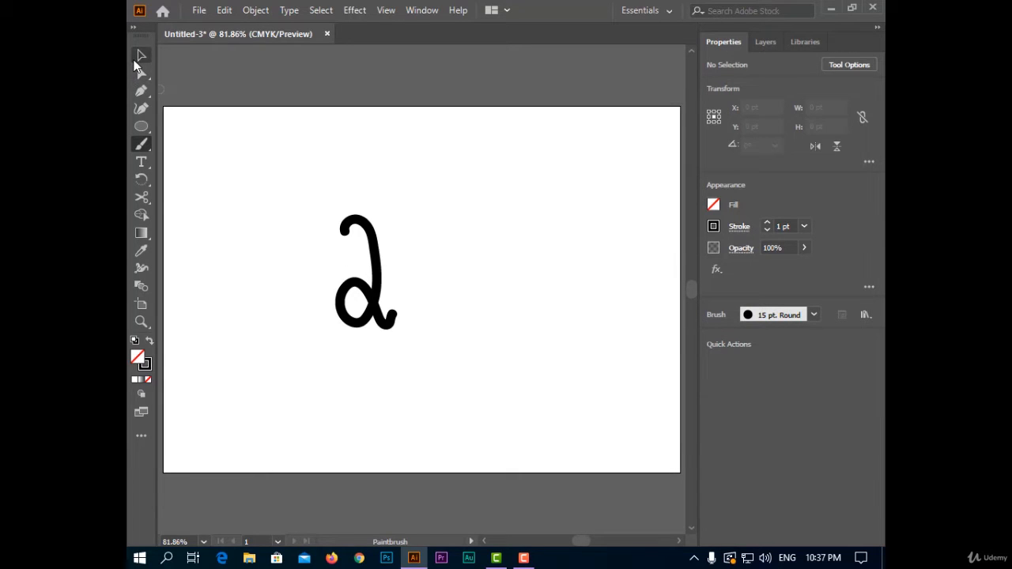
click(137, 58)
click(373, 287)
click(791, 316)
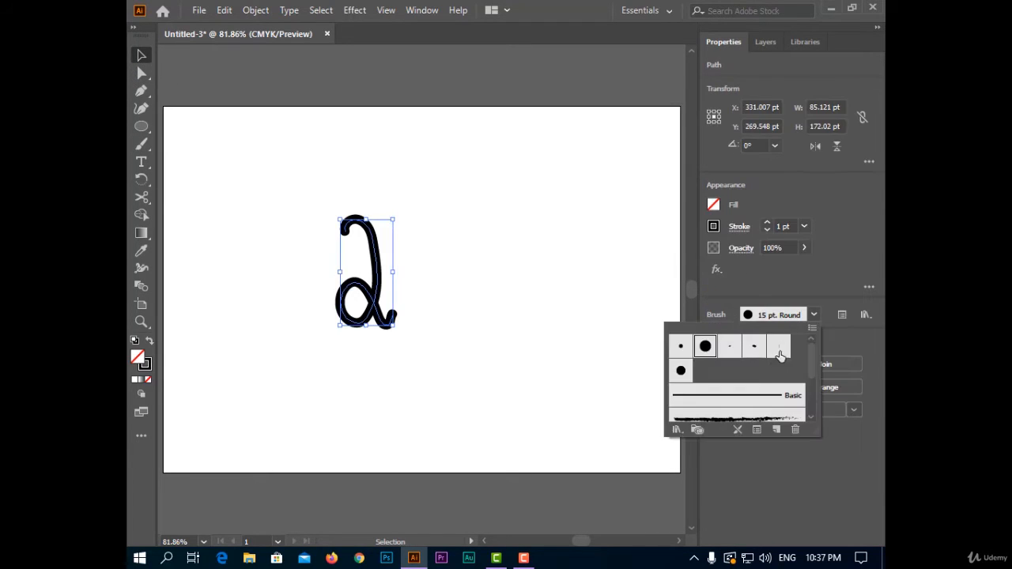
click(764, 396)
Step: Set the stroke weight of the letter a to 15 pt
click(767, 223)
click(767, 223)
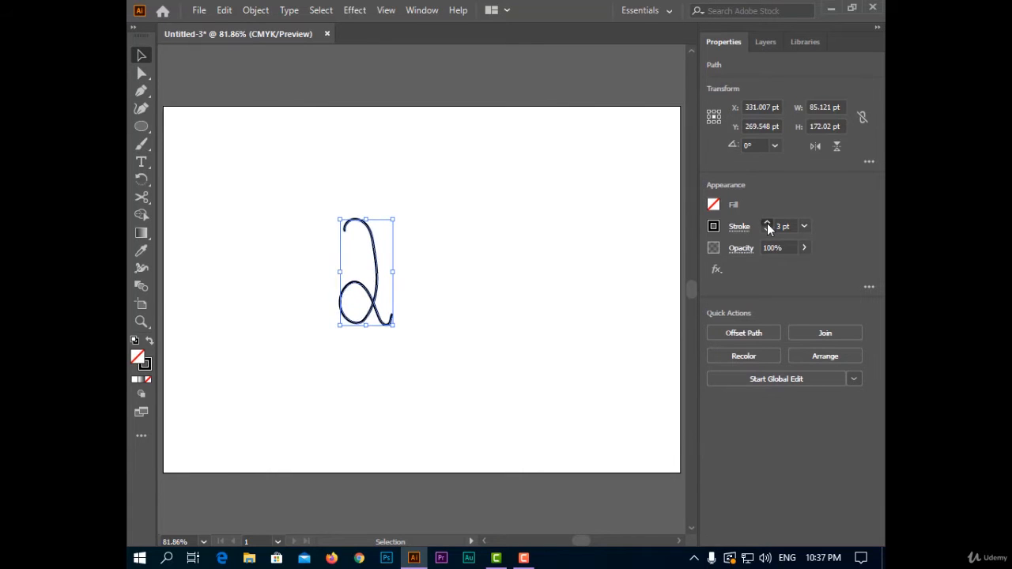
click(767, 223)
click(767, 223)
click(767, 223)
click(767, 223)
click(767, 223)
click(768, 223)
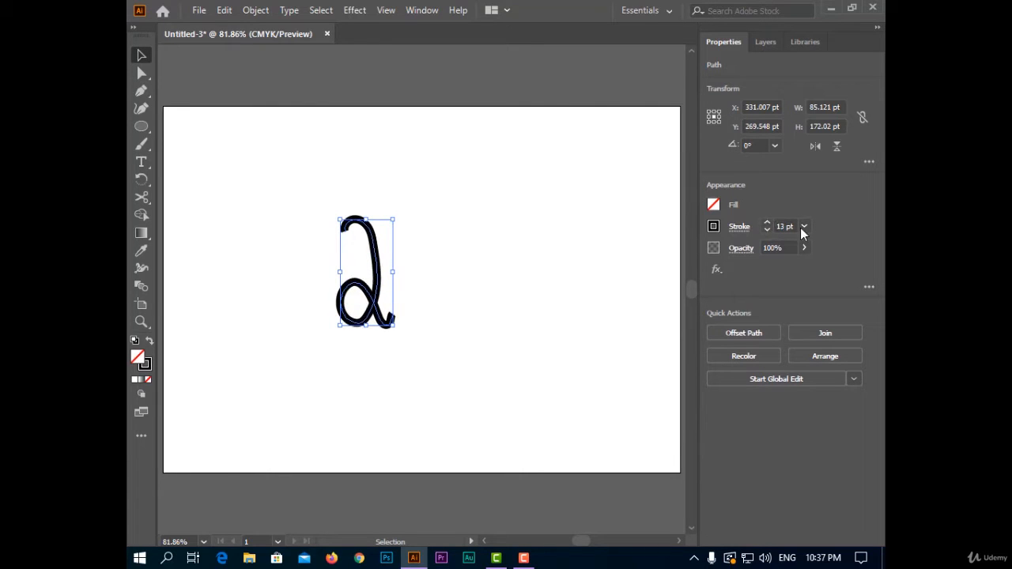
click(767, 223)
click(767, 223)
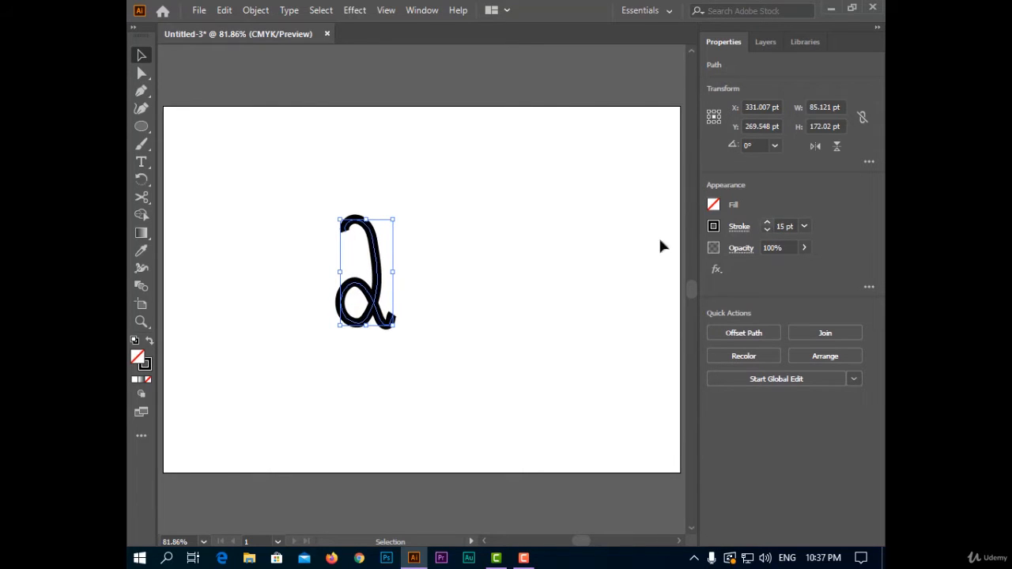
Step: Widen the bowl of the letter a to about 40 pt with the Width tool, slim its stem and adjust its tail, and deselect it
click(142, 270)
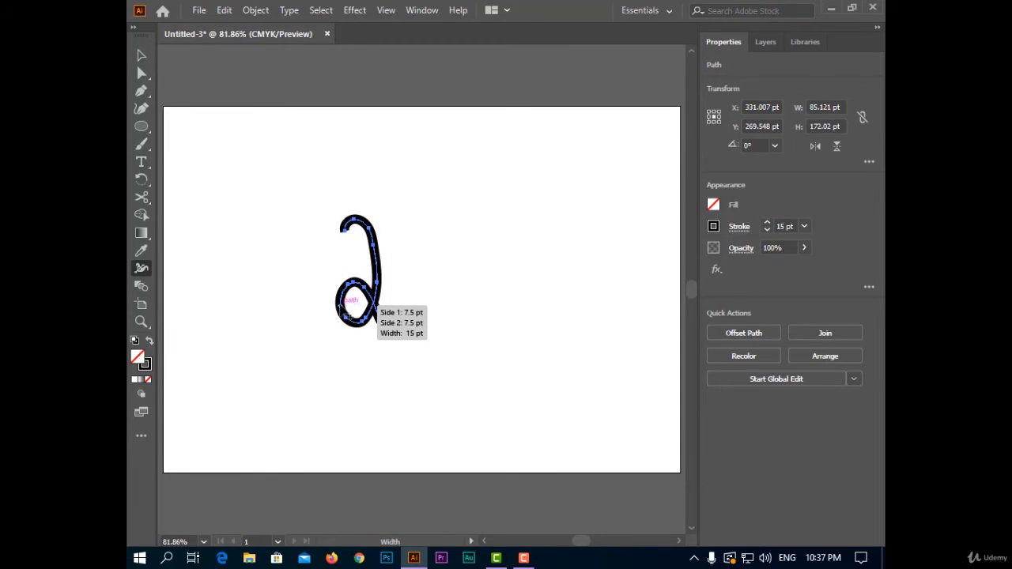
drag(336, 307, 335, 305)
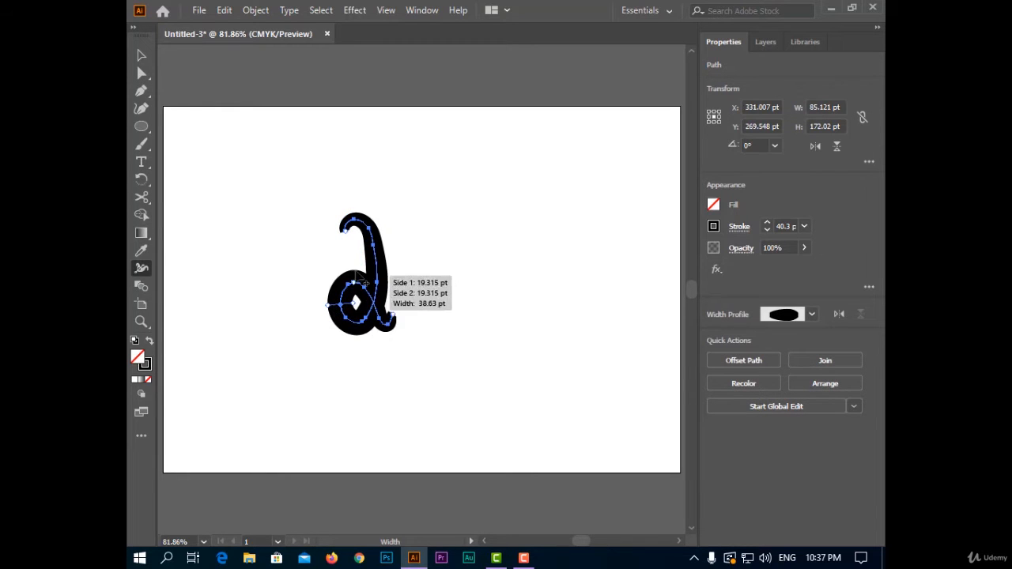
drag(365, 260, 372, 257)
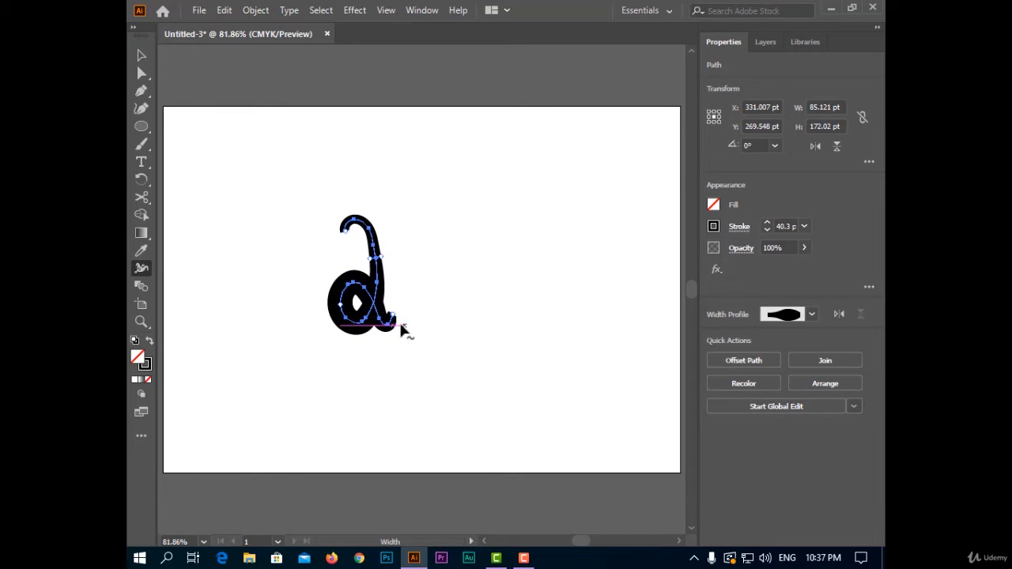
mouse_move(393, 318)
mouse_down()
mouse_move(398, 330)
mouse_move(391, 325)
mouse_up()
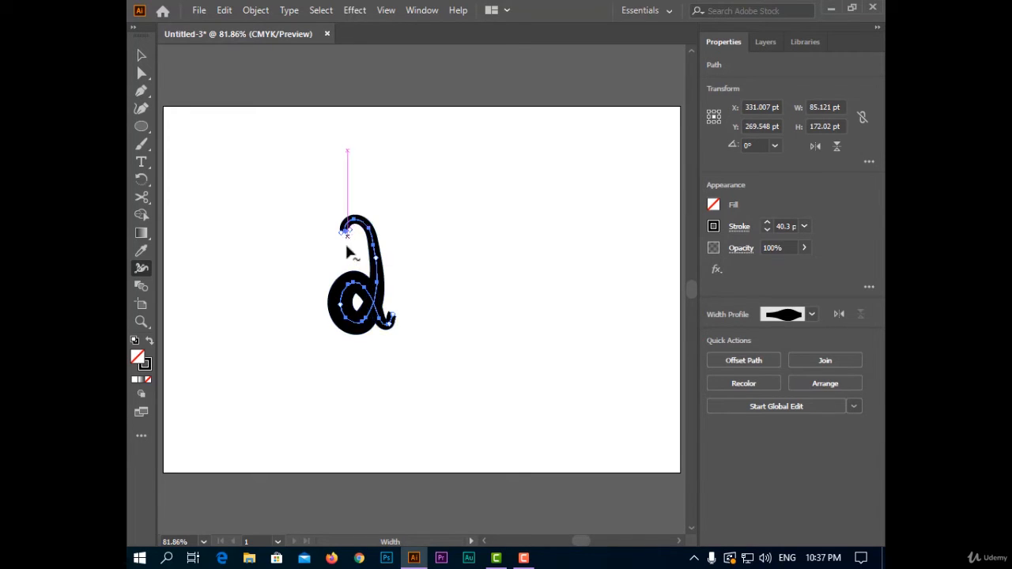
click(141, 55)
click(617, 320)
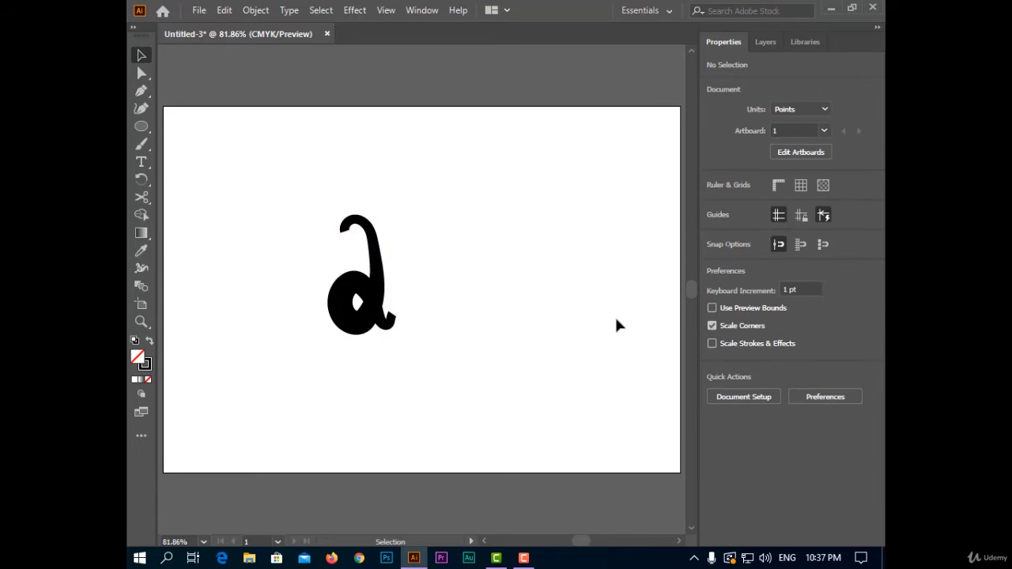
Step: Paint a freehand letter d about 124 by 228 pt beside the a and switch its stroke to the Basic brush
click(143, 162)
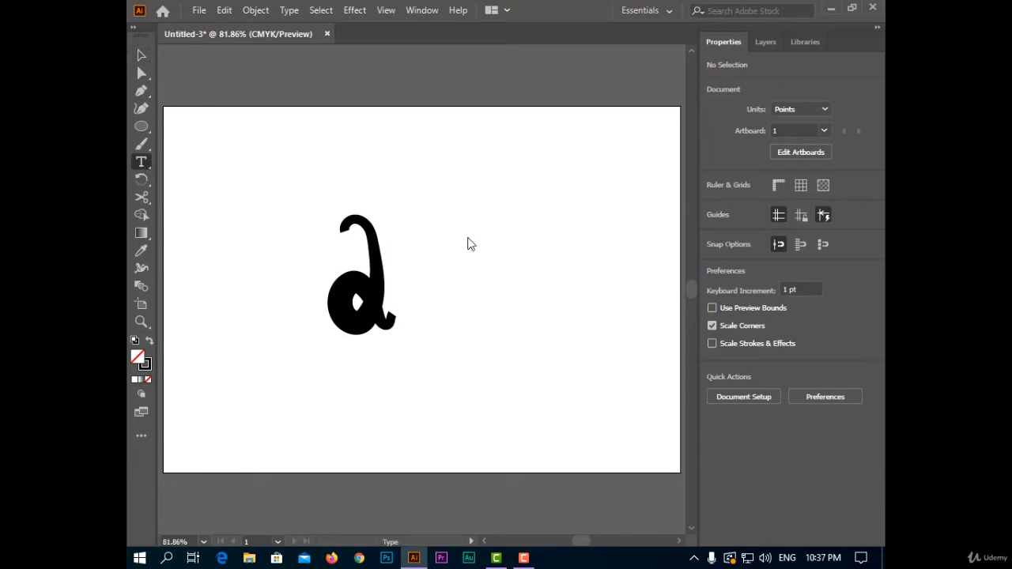
click(142, 144)
mouse_move(452, 178)
mouse_down()
mouse_move(454, 291)
mouse_move(445, 313)
mouse_move(413, 299)
mouse_move(434, 250)
mouse_move(462, 300)
mouse_move(489, 286)
mouse_up()
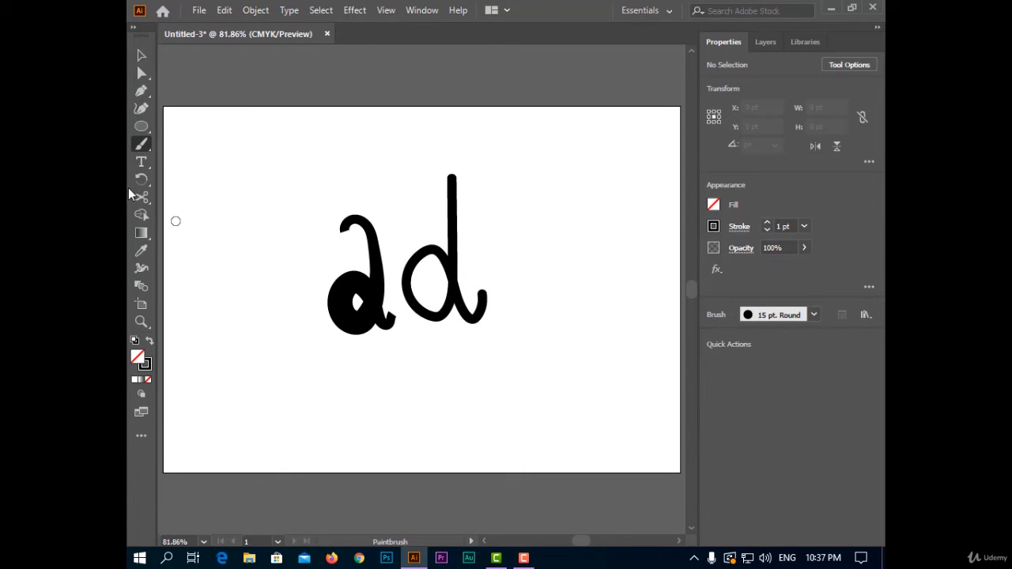
click(142, 268)
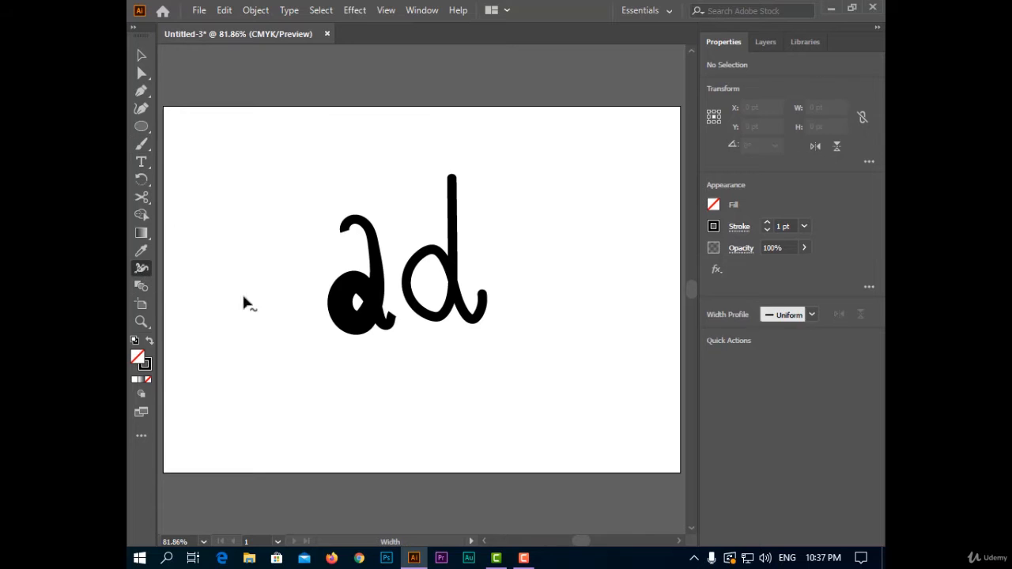
click(142, 54)
click(451, 311)
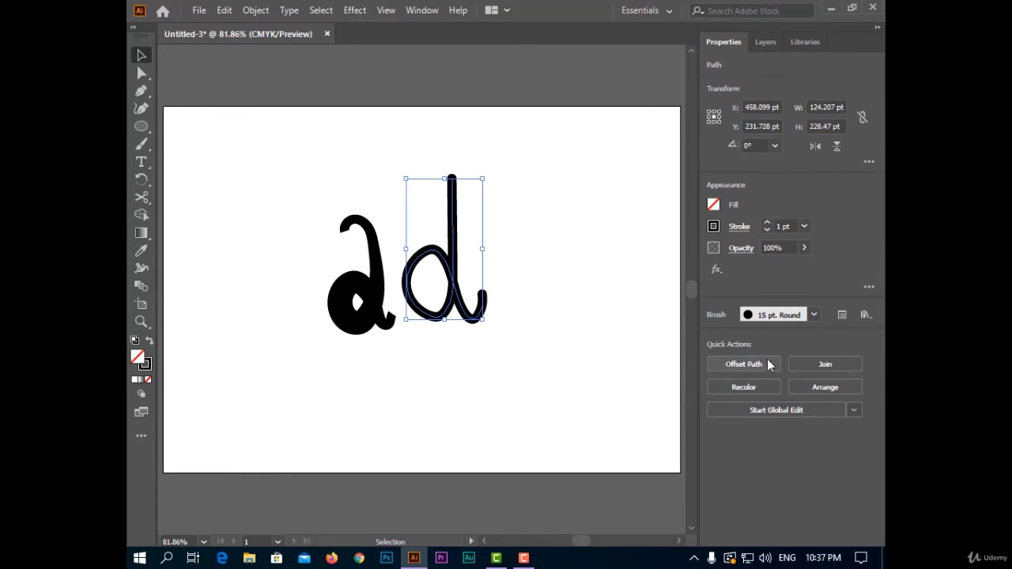
click(791, 316)
click(779, 396)
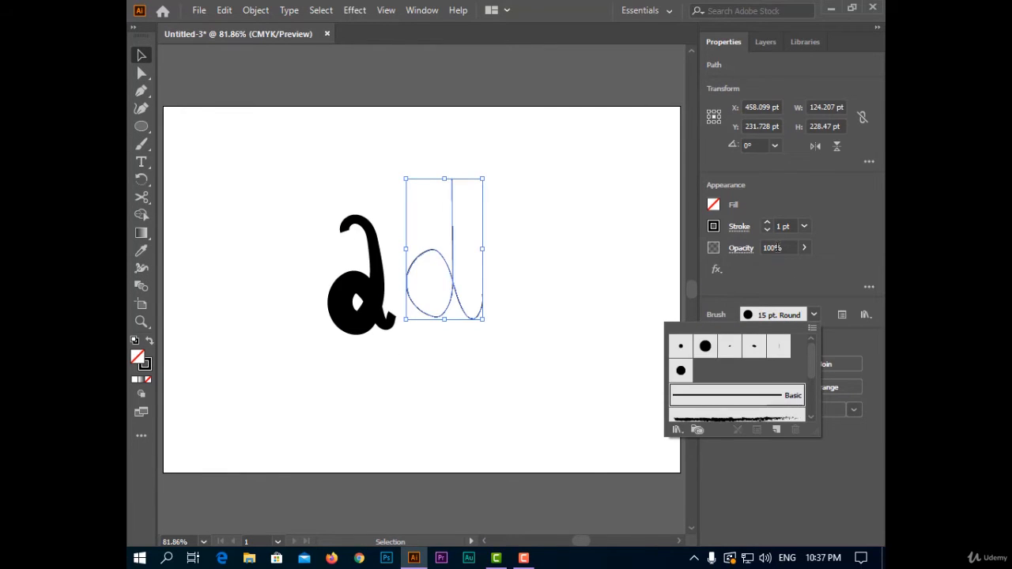
Step: Set the stroke weight of the letter d to 12 pt
click(766, 222)
click(766, 222)
click(767, 222)
click(766, 223)
click(766, 222)
click(766, 223)
click(766, 223)
click(766, 223)
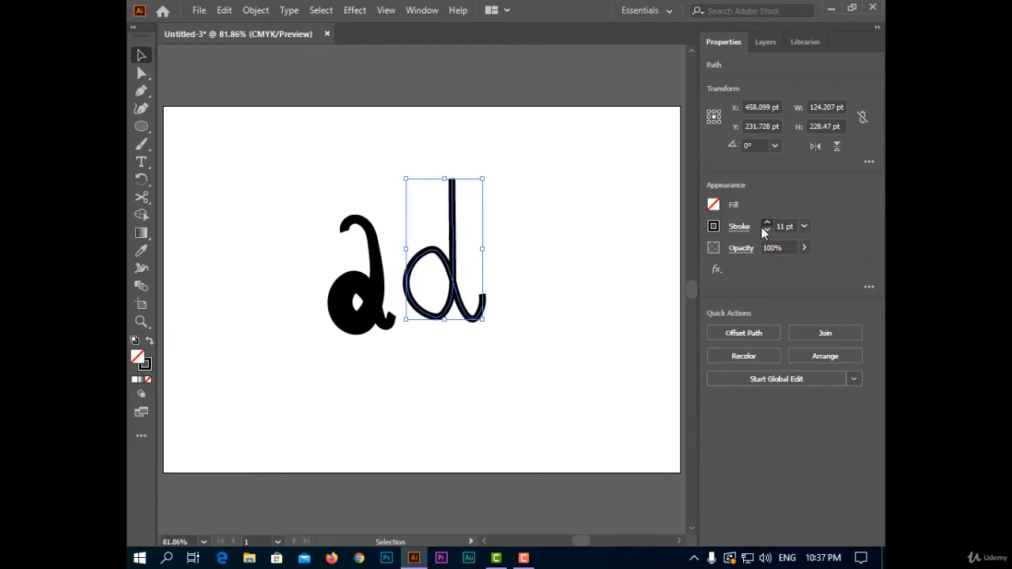
click(766, 222)
Step: Shape the letter d with the Width tool, widening its bowl to about 24 pt, its stem top to about 34 pt and its tail, and deselect it
click(142, 267)
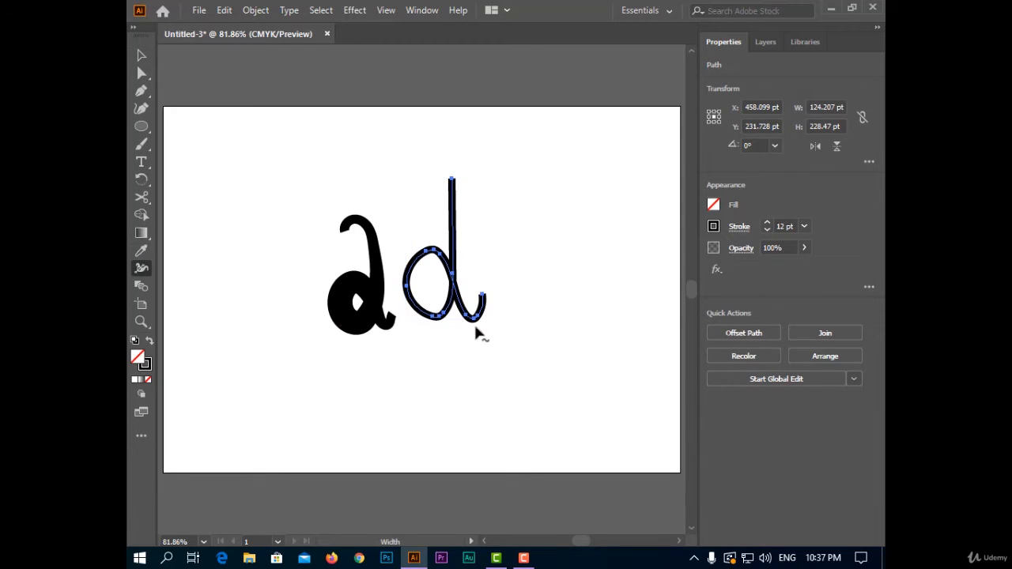
mouse_move(404, 289)
mouse_down()
mouse_move(417, 289)
mouse_move(410, 324)
mouse_up()
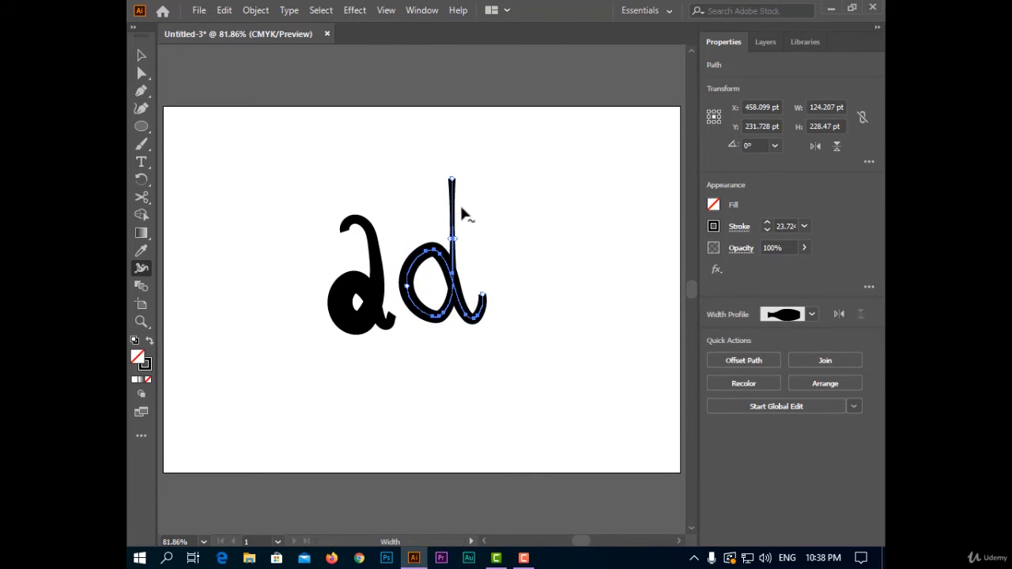
drag(453, 179, 465, 187)
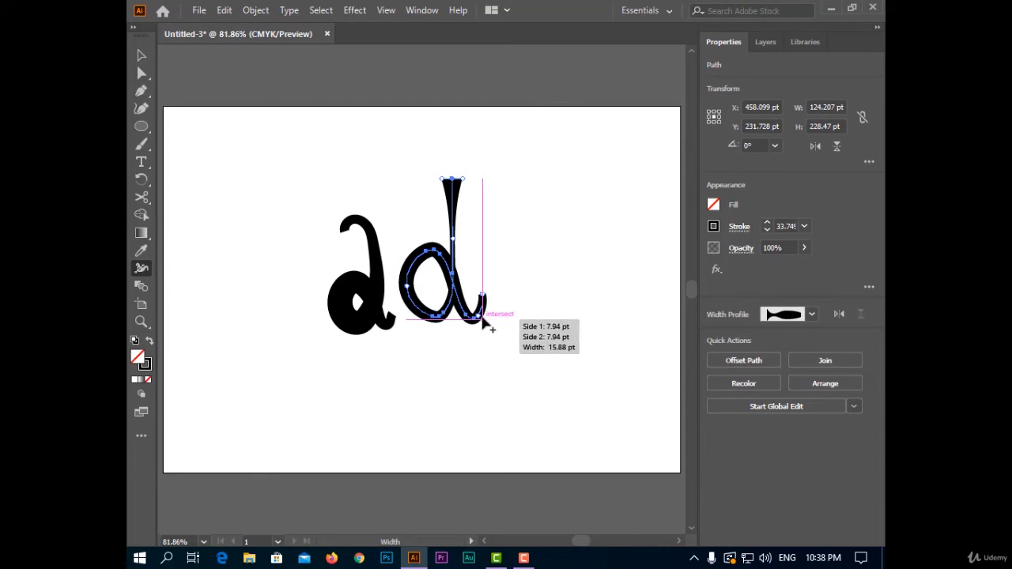
drag(486, 325, 490, 299)
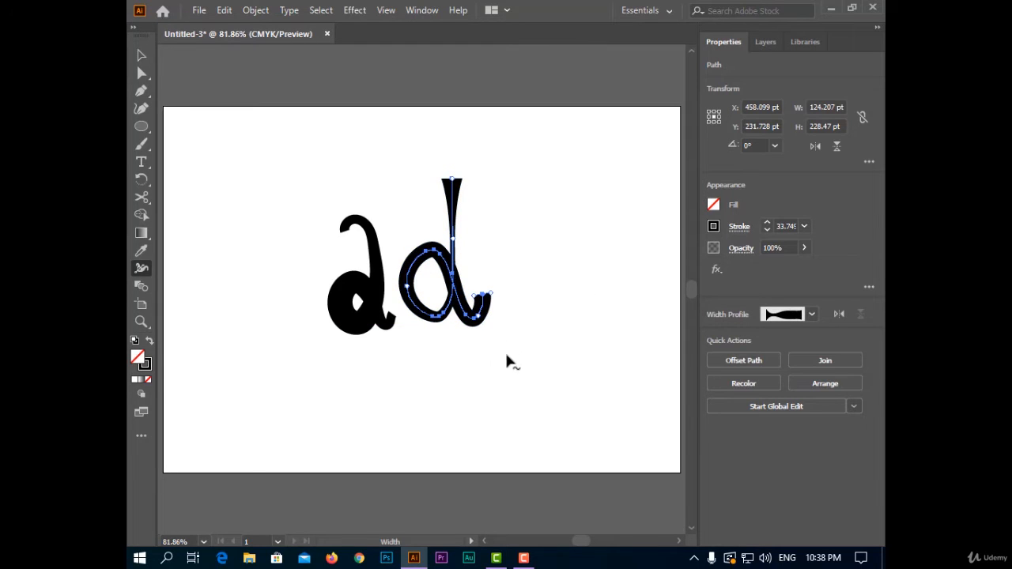
click(141, 54)
click(544, 284)
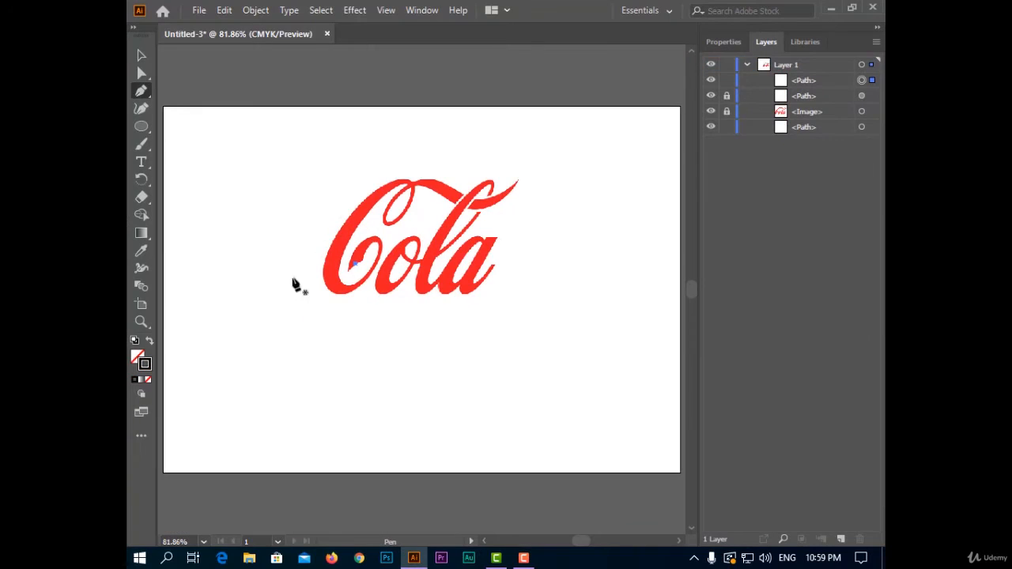
Step: Trace the C of the Cola lettering with the Pen tool, from the swash's tip through the upper loop to the inner curl
click(516, 184)
drag(443, 188, 434, 163)
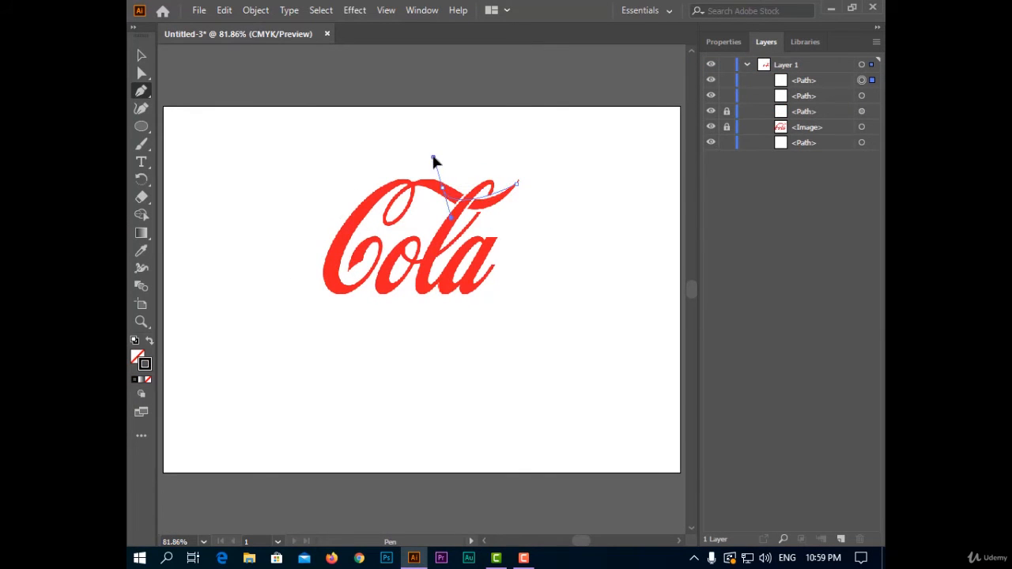
click(384, 218)
drag(408, 208, 428, 176)
click(394, 183)
drag(338, 288, 355, 313)
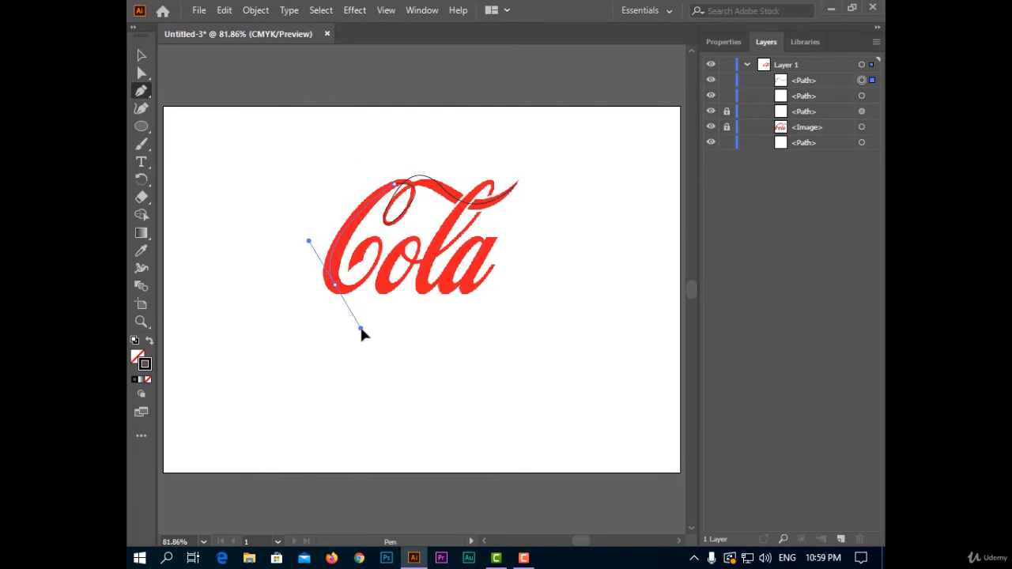
click(380, 247)
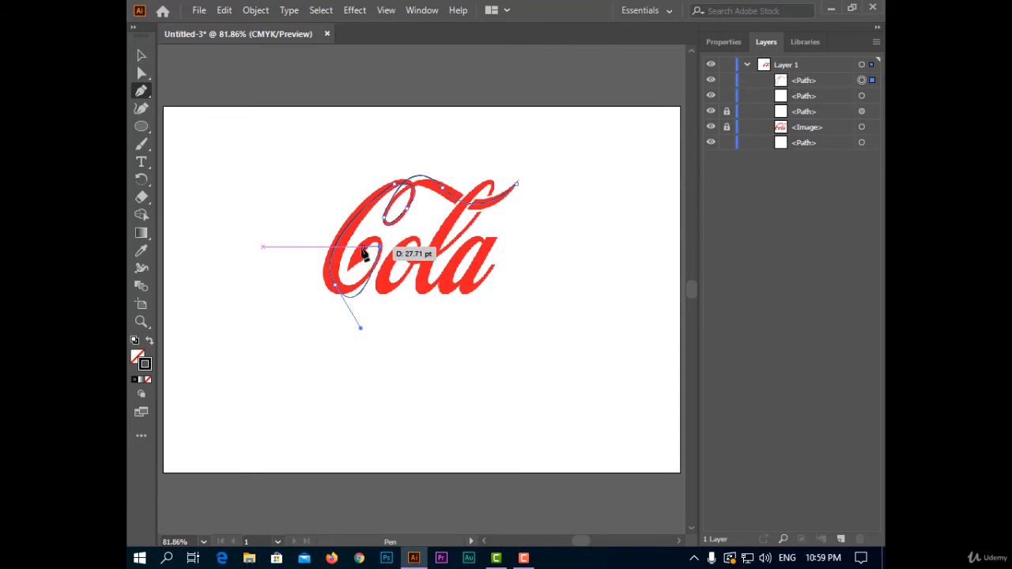
drag(356, 265, 336, 320)
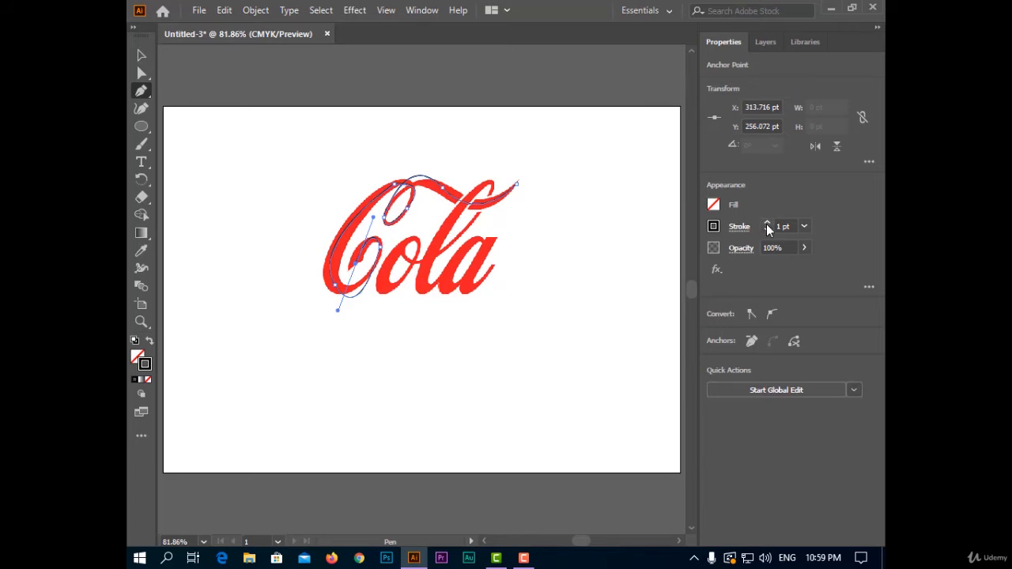
Step: Set the traced C path's stroke to 9 pt and widen its left curve to about 24 pt with the Width tool
click(767, 224)
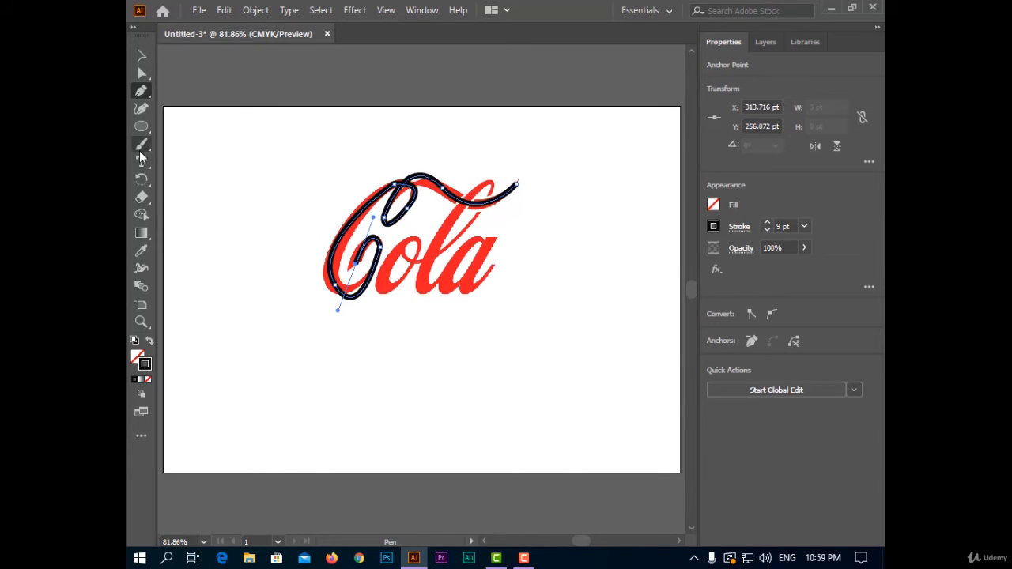
click(142, 267)
drag(332, 254, 345, 247)
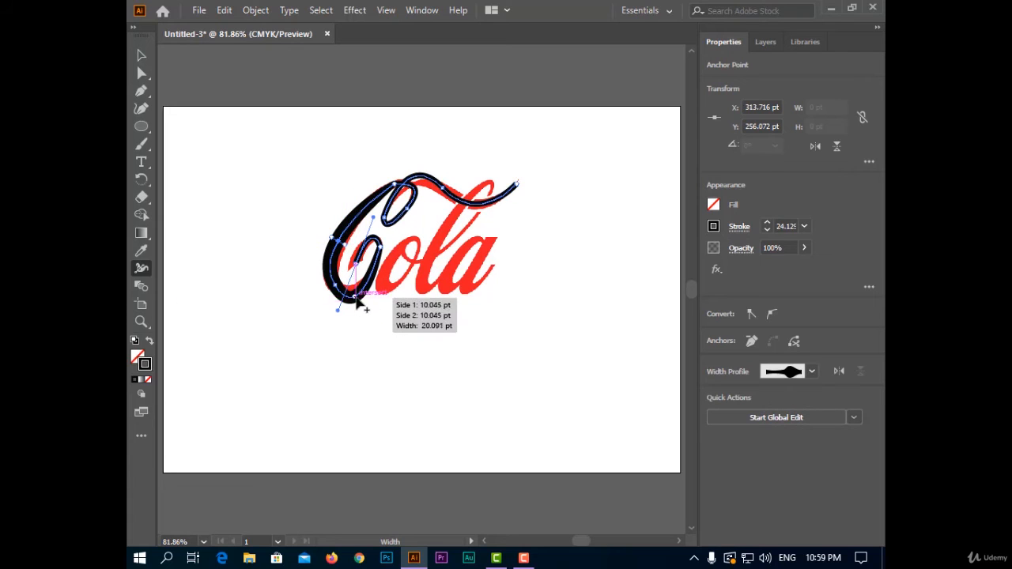
Step: Widen the C's lower curve and its swash (to about 33 pt) with the Width tool, and narrow the upper loop and the swash's tail
drag(357, 299, 351, 268)
drag(423, 187, 462, 199)
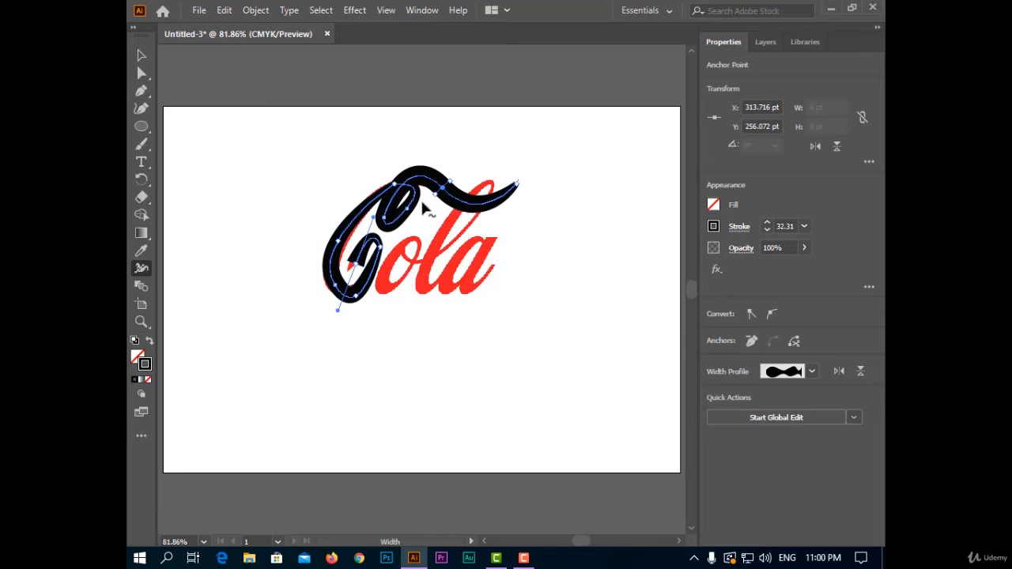
drag(401, 207, 398, 225)
mouse_move(495, 200)
mouse_down()
mouse_move(510, 197)
mouse_move(500, 213)
mouse_up()
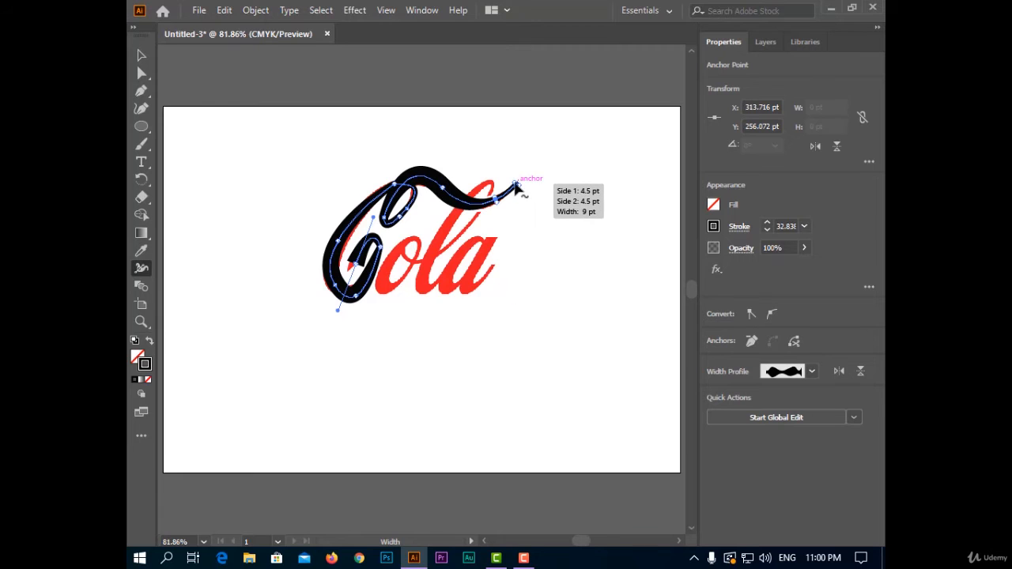
key(shift+grave)
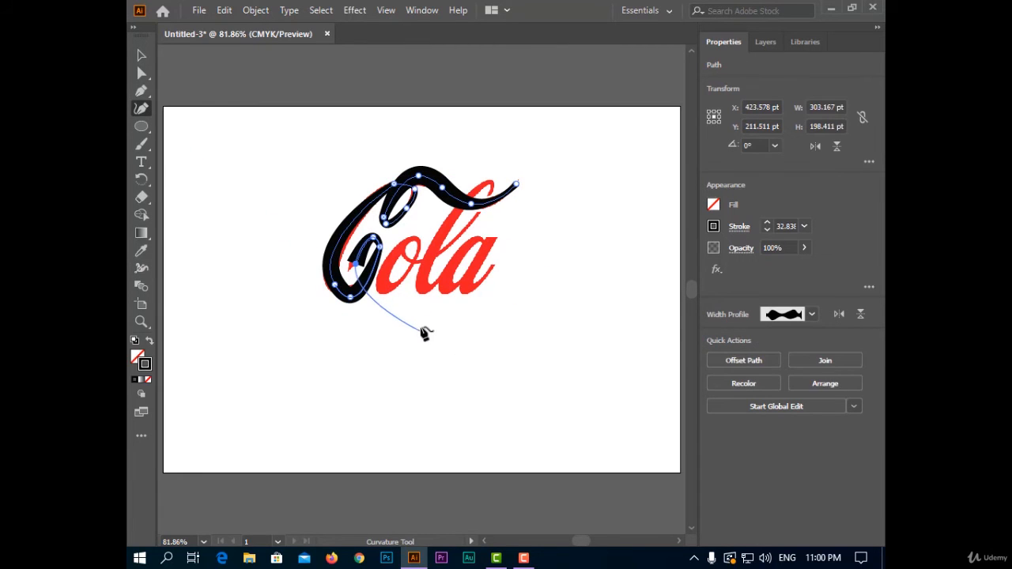
key(Escape)
click(411, 262)
click(397, 248)
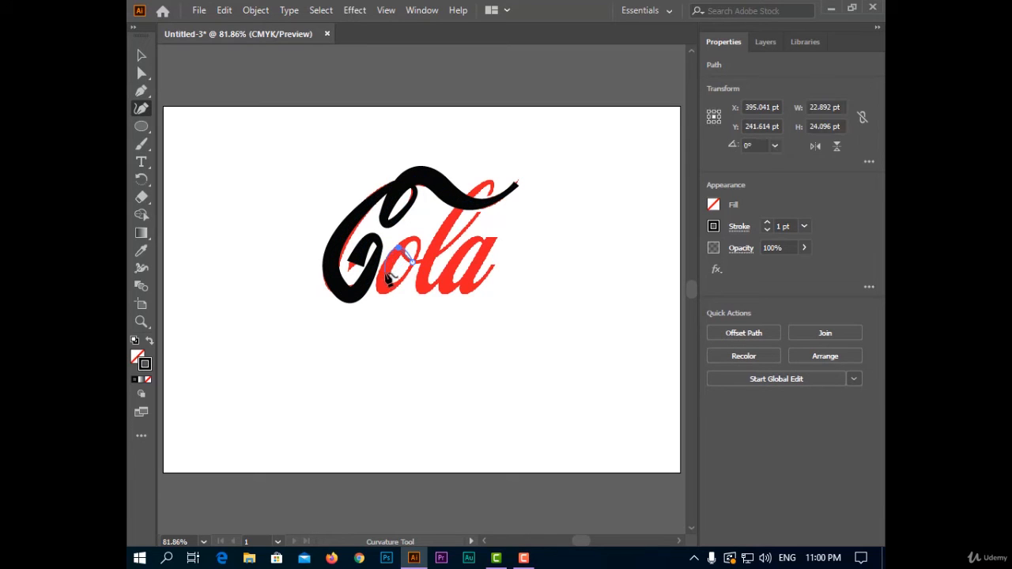
key(ctrl+z)
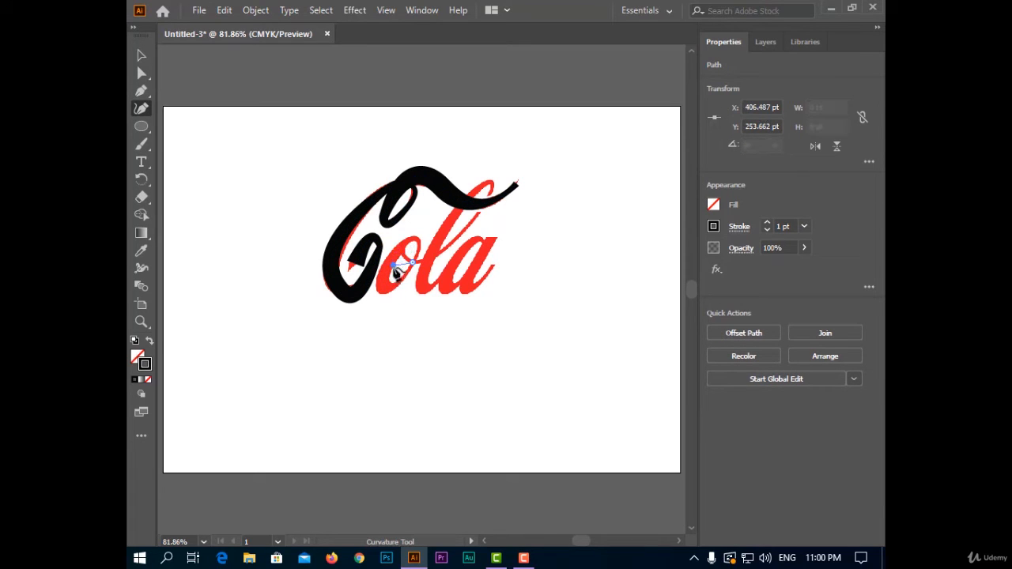
drag(393, 266, 399, 253)
key(ctrl+z)
key(ctrl+z)
click(413, 261)
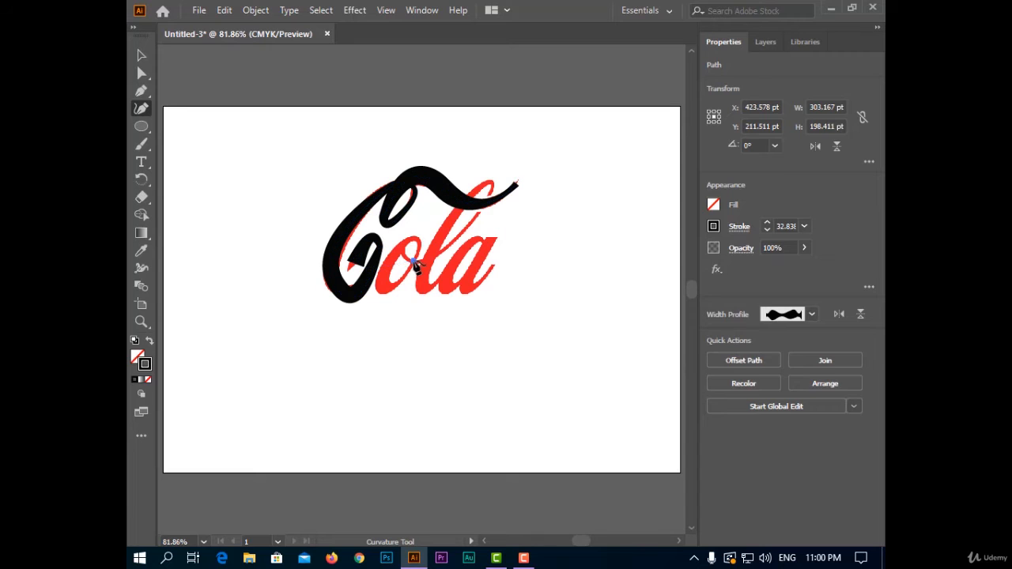
click(397, 250)
key(ctrl+z)
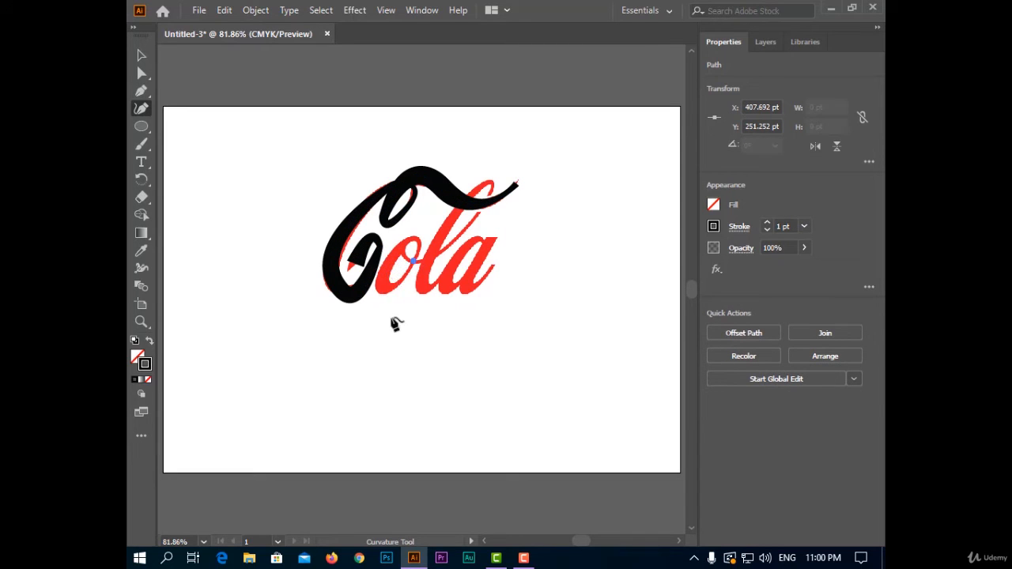
key(ctrl+z)
Step: Trace the letter o of the Cola lettering with the Pen tool as a slanted oval
click(142, 90)
click(414, 262)
drag(400, 247, 424, 250)
click(384, 290)
Step: Set the traced o's stroke weight to 7 pt and widen its lower left side to about 22 pt with the Width tool
click(767, 222)
click(767, 222)
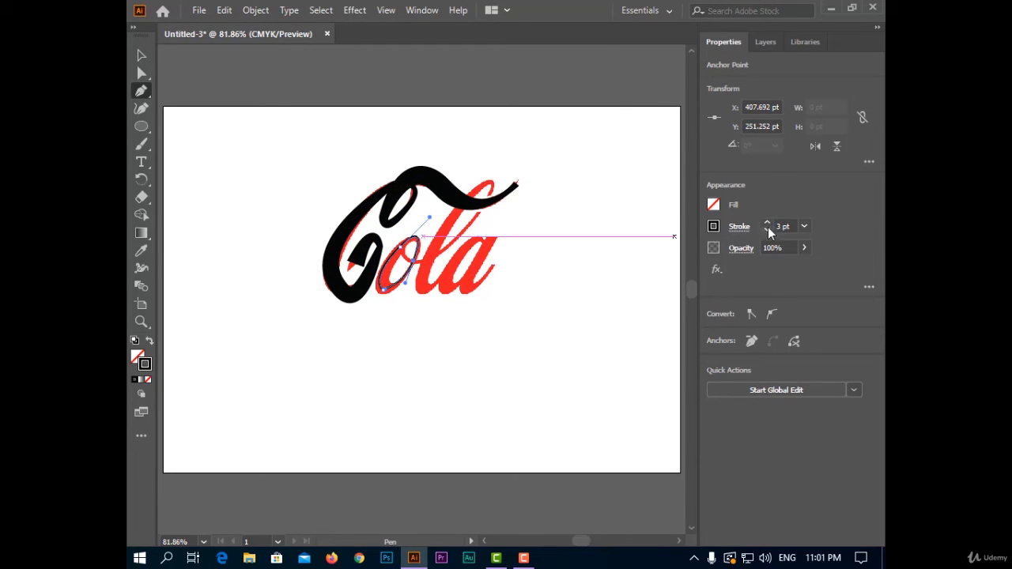
click(767, 222)
click(767, 222)
click(768, 222)
click(767, 222)
click(141, 268)
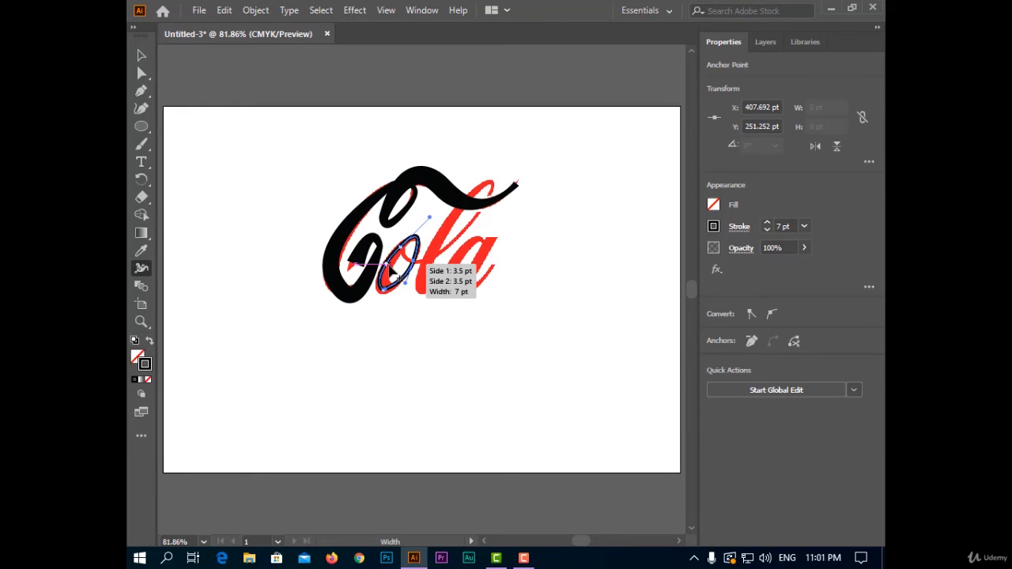
mouse_move(393, 271)
mouse_down()
mouse_move(401, 266)
mouse_move(387, 299)
mouse_up()
key(ctrl+z)
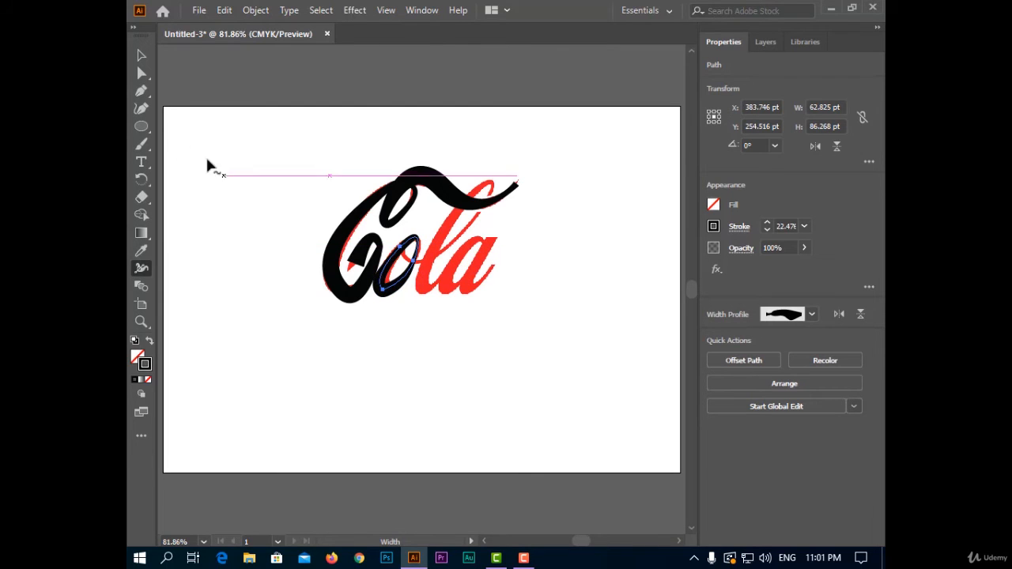
Step: Trace the letter l with the Pen tool, from the connecting stroke on the o up through the loop and down to its foot
click(141, 91)
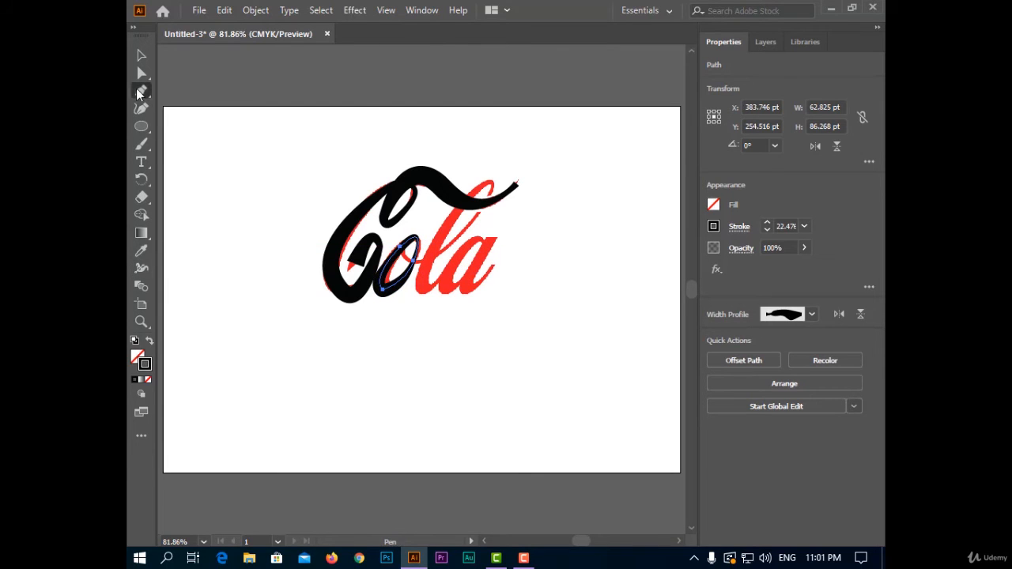
click(405, 250)
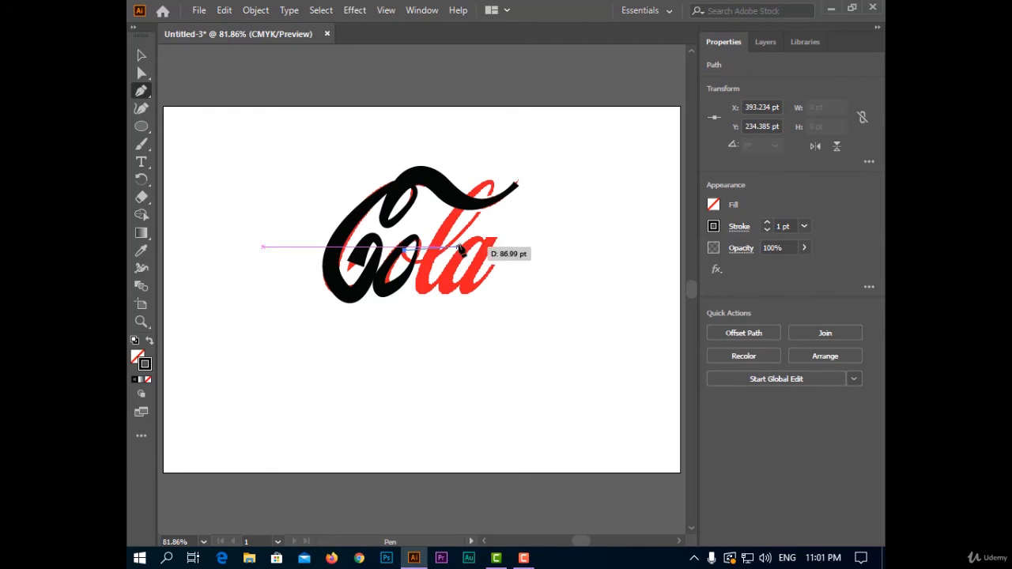
drag(456, 237, 440, 268)
click(498, 192)
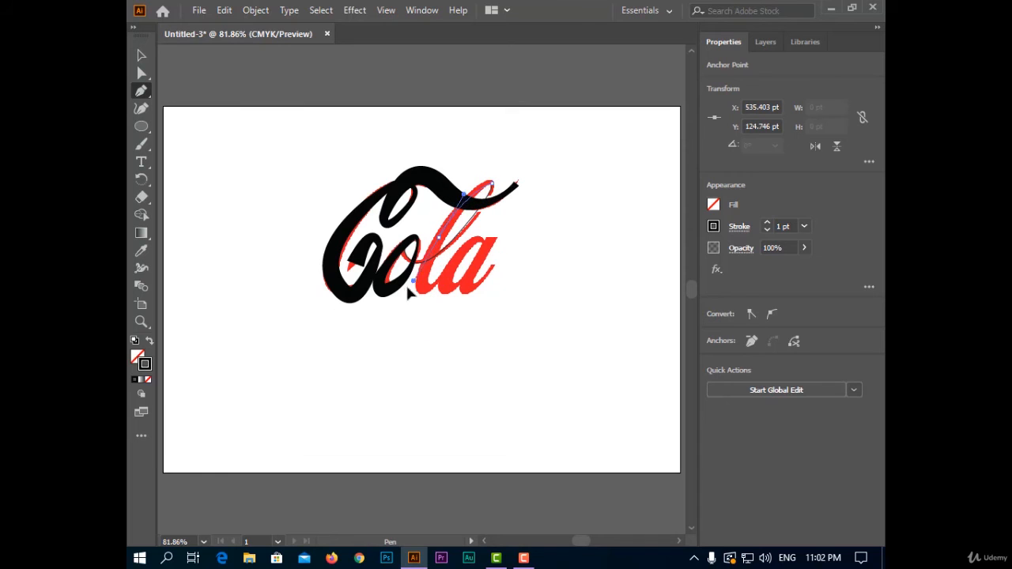
drag(392, 311, 391, 305)
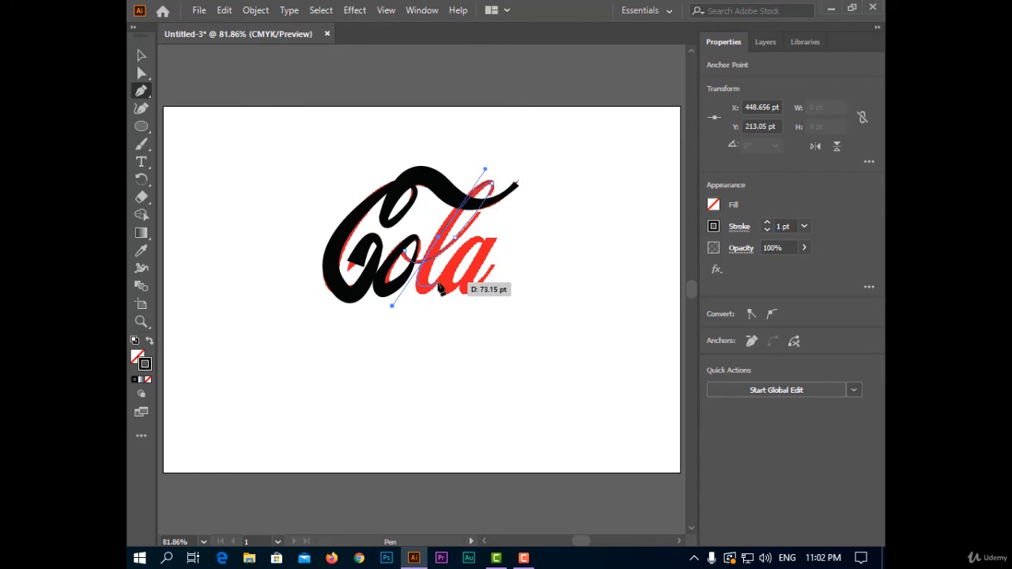
Step: Set the stroke weight of the traced l path to 7 pt
click(766, 223)
click(767, 223)
click(766, 223)
click(766, 224)
click(766, 224)
click(766, 223)
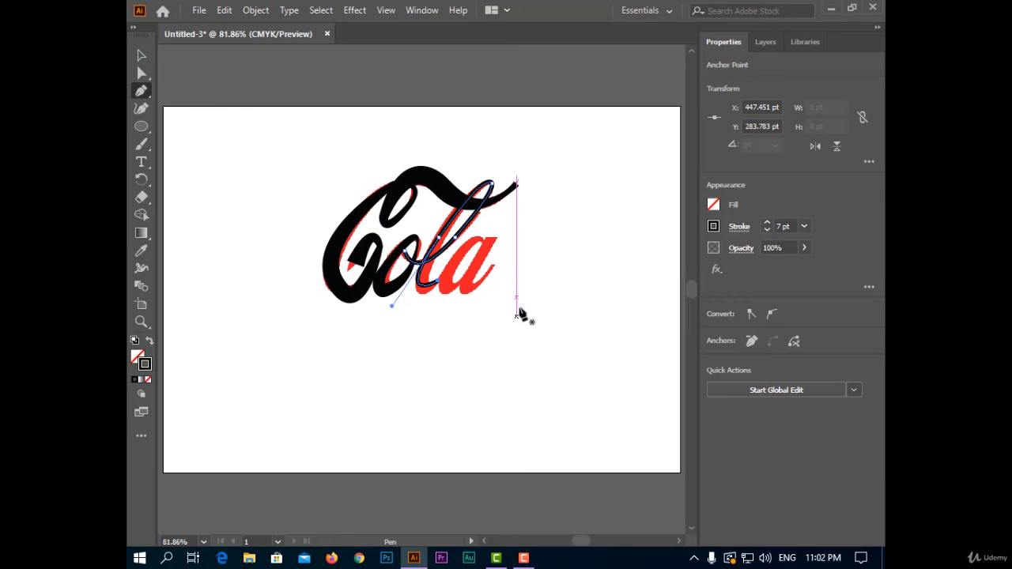
Step: Shape the l with the Width tool, thickening its stem and widening its foot to about 28 pt
click(143, 268)
drag(451, 255, 427, 278)
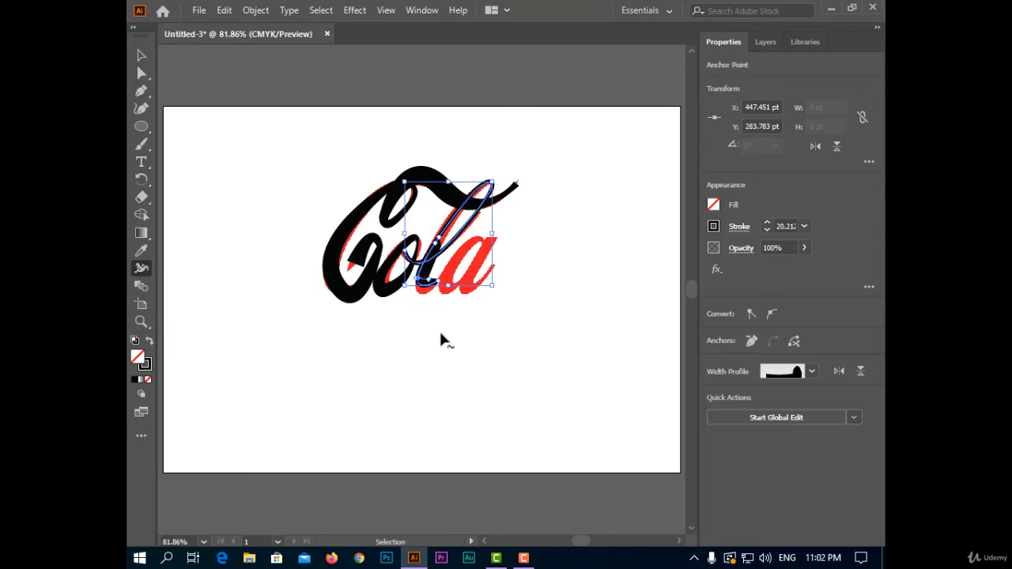
key(ctrl+z)
mouse_move(426, 285)
mouse_down()
mouse_move(430, 277)
mouse_move(430, 297)
mouse_up()
key(z)
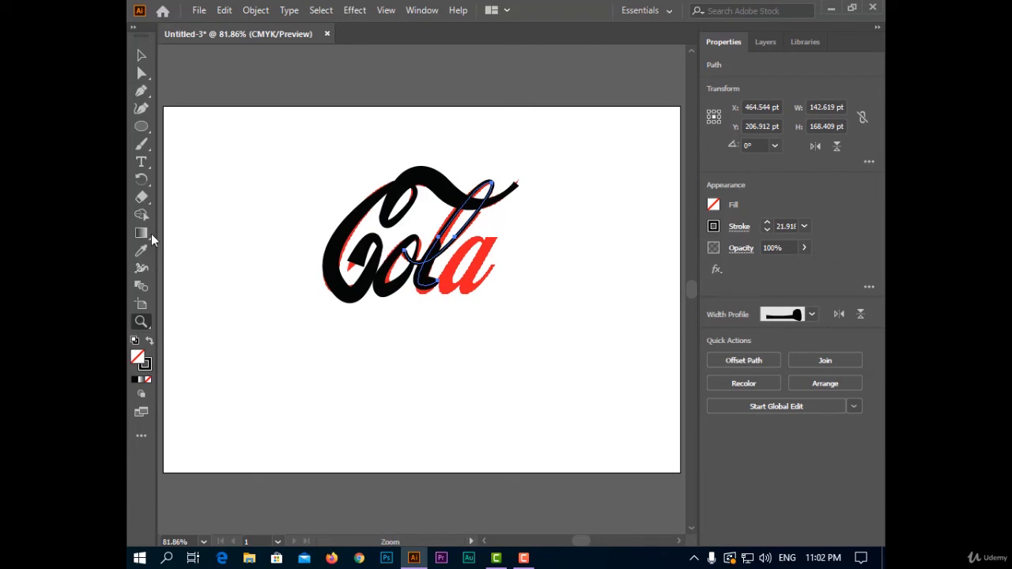
click(141, 268)
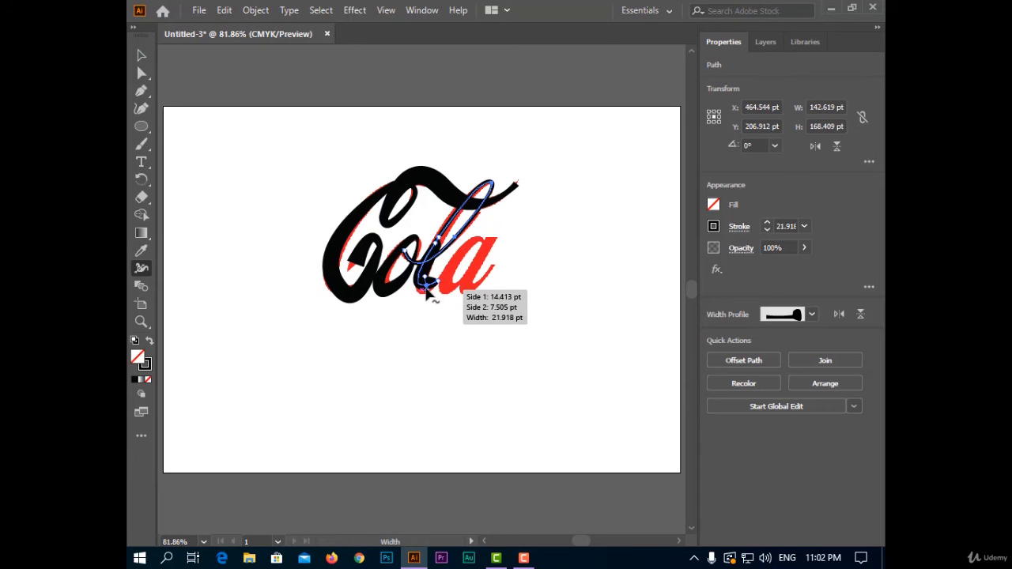
drag(427, 293, 434, 282)
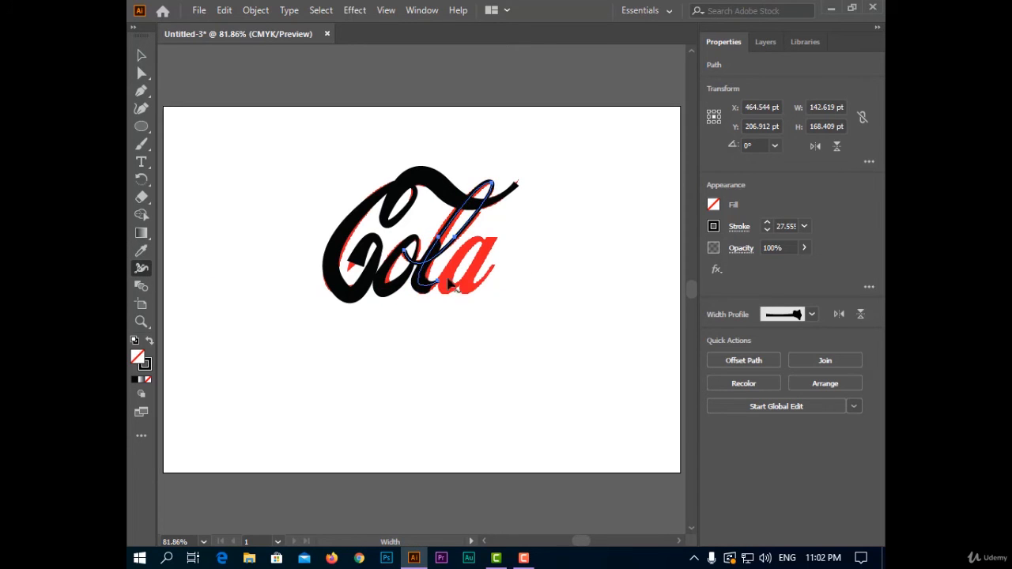
mouse_move(448, 241)
mouse_down()
mouse_move(447, 265)
mouse_move(429, 238)
mouse_up()
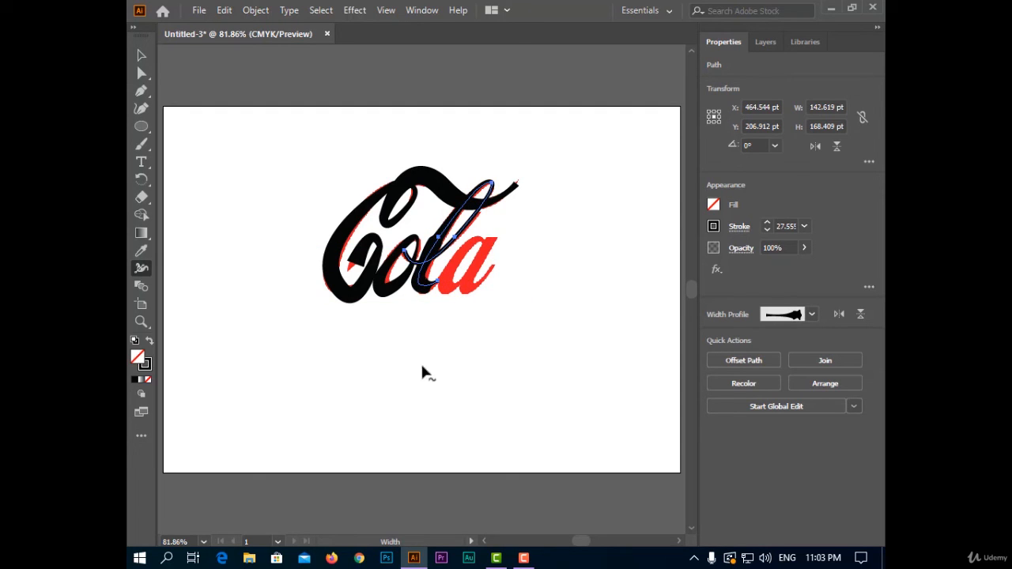
Step: Trace the letter a with the Pen tool, from the stem's top around the bowl, down the stem again and out to the tail
click(141, 90)
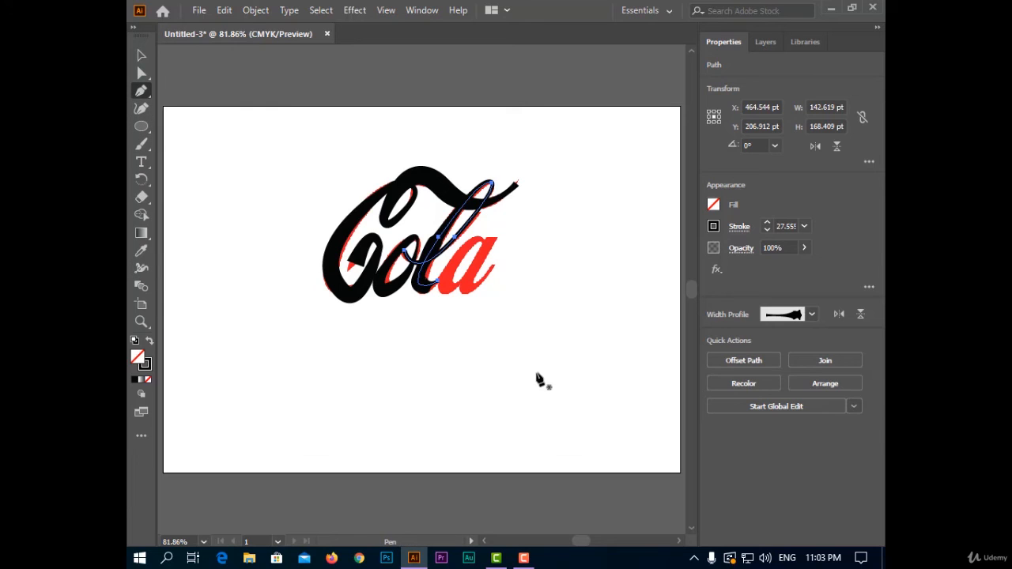
click(492, 239)
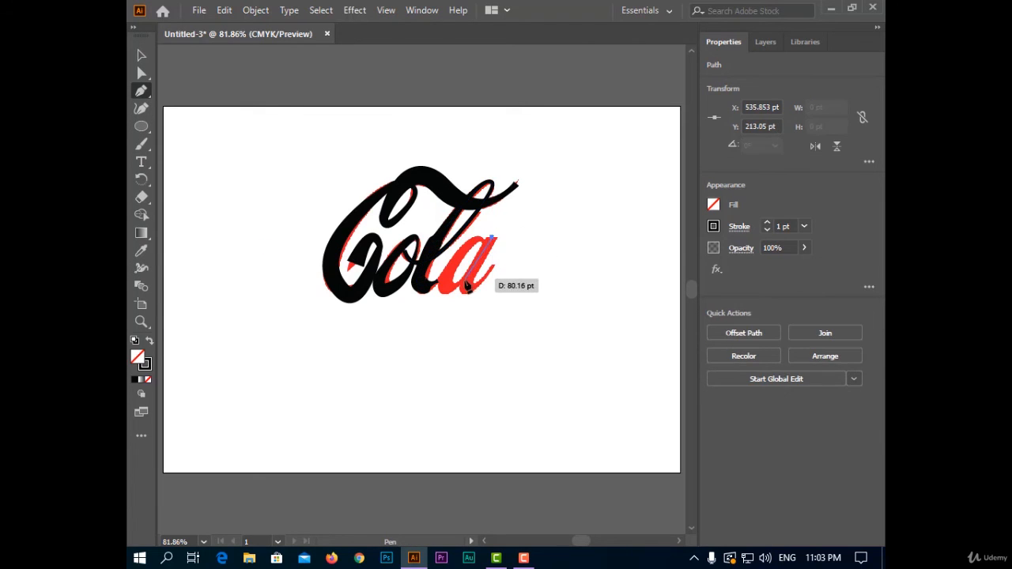
click(466, 281)
drag(448, 271, 463, 243)
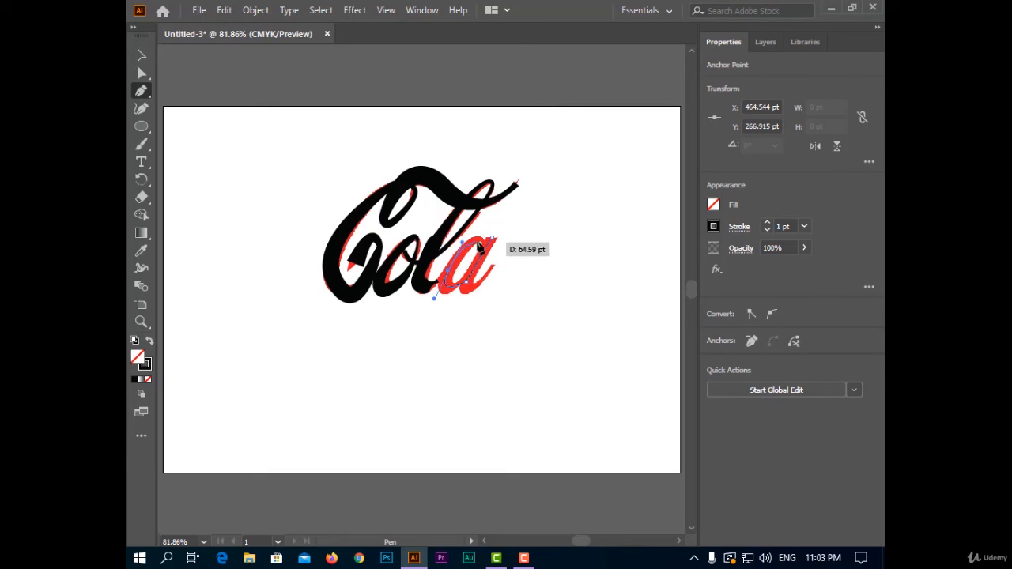
click(479, 237)
click(487, 247)
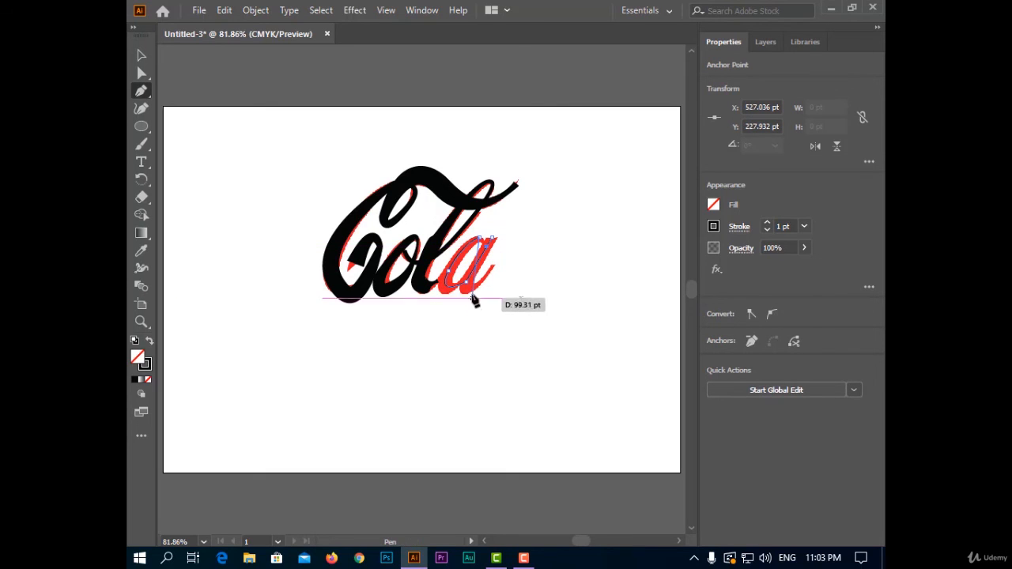
click(470, 289)
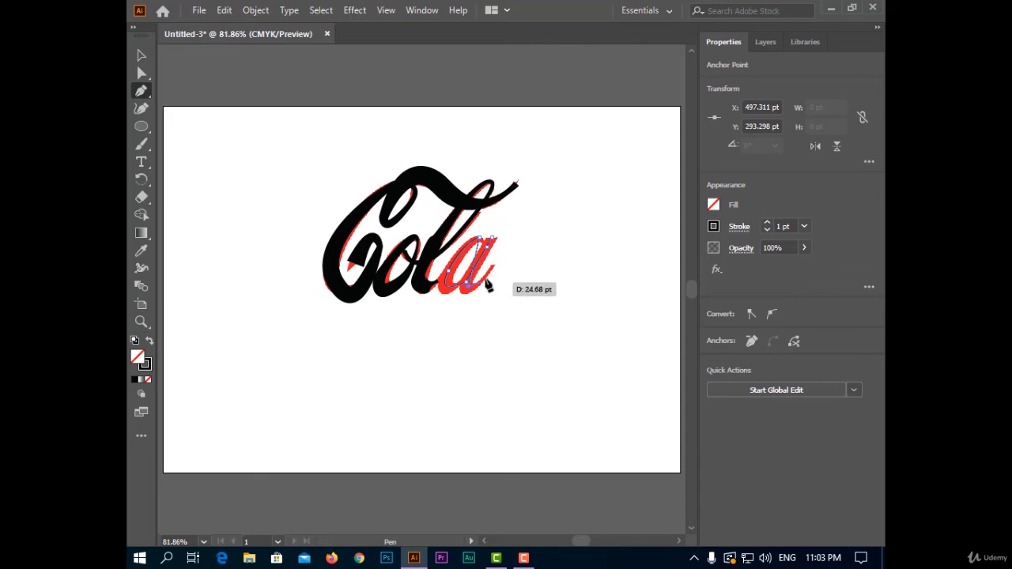
drag(492, 276, 491, 263)
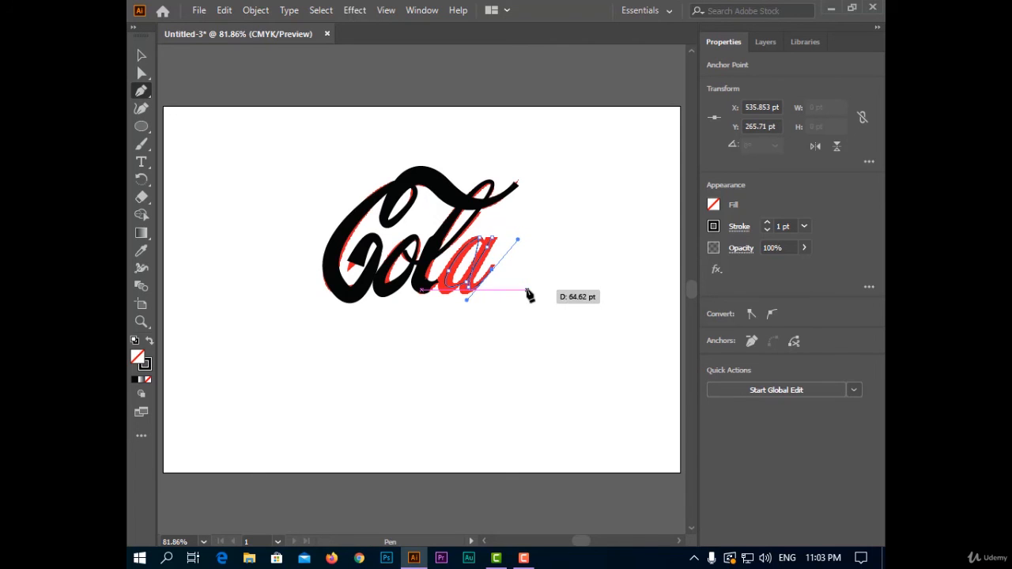
key(Escape)
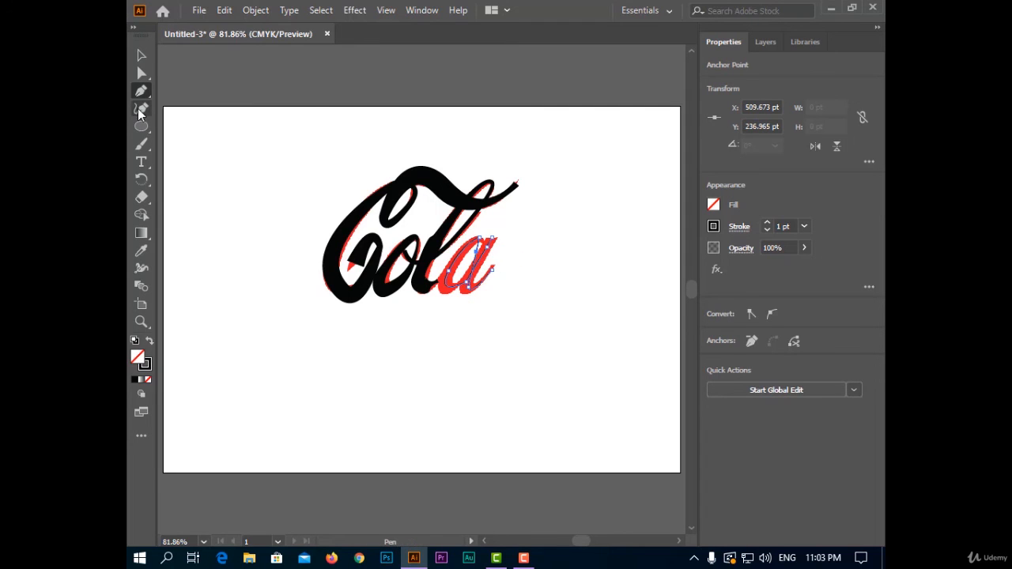
Step: Set the traced a's stroke weight to 6 pt and widen the left side of its bowl to about 17 pt with the Width tool
click(142, 90)
click(210, 106)
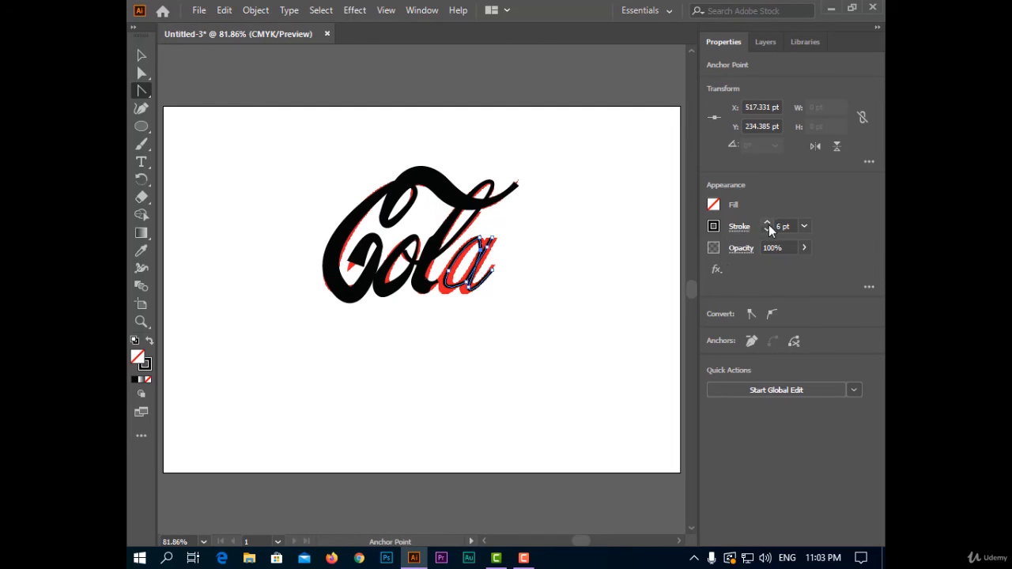
click(141, 268)
drag(454, 277, 432, 309)
Step: Widen the a's right stem to about 18 pt at its top, thicken its lower curve, and adjust the tail's end point
key(space)
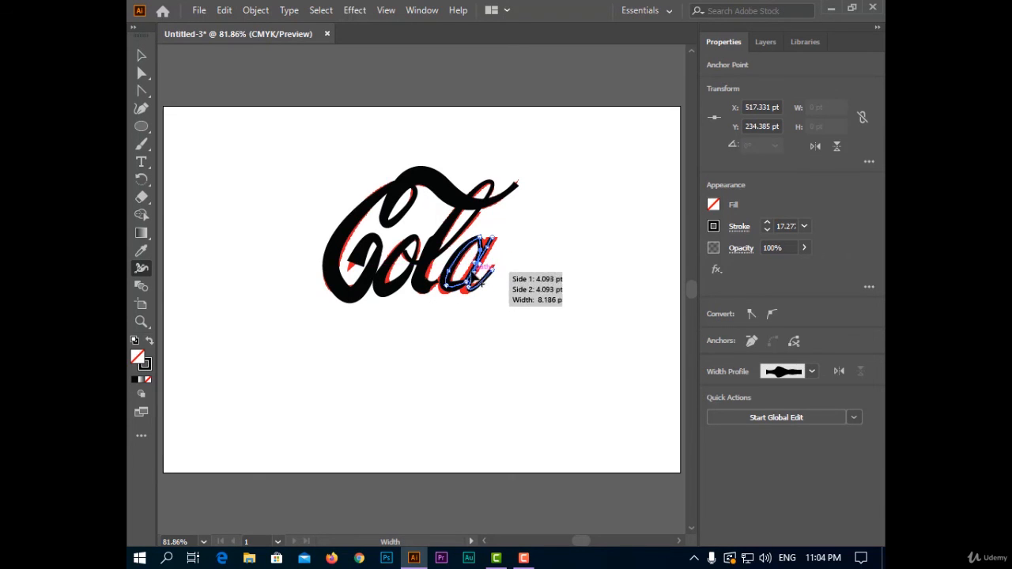
scroll(484, 267, up, 6)
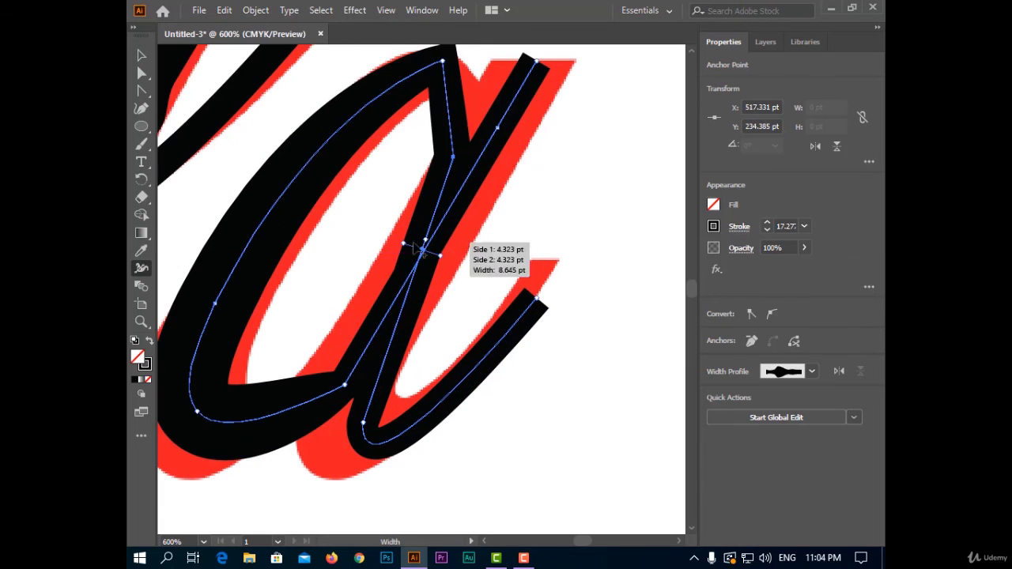
drag(442, 256, 445, 266)
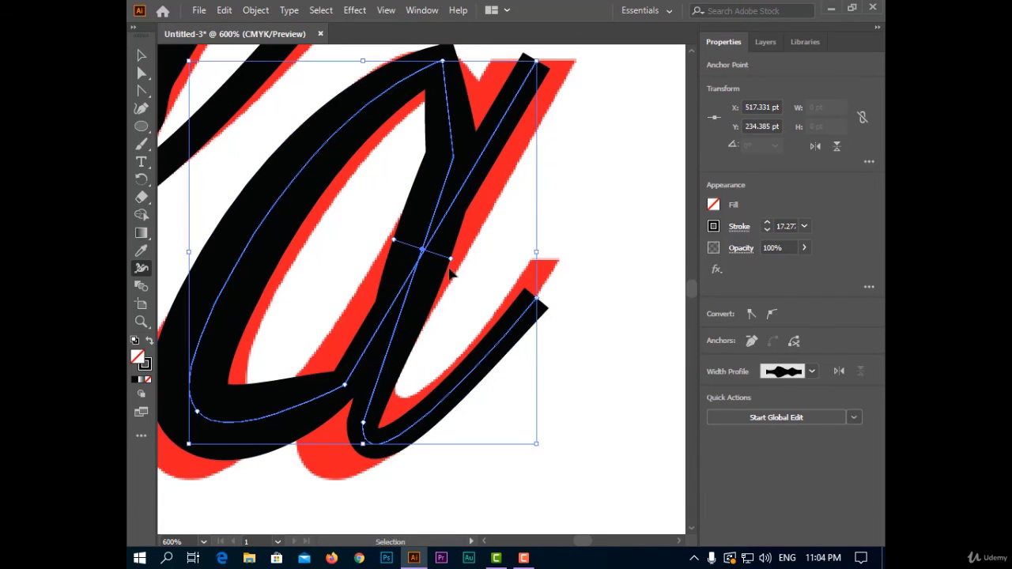
mouse_move(496, 126)
mouse_down()
mouse_move(529, 153)
mouse_move(522, 166)
mouse_up()
drag(551, 71, 571, 79)
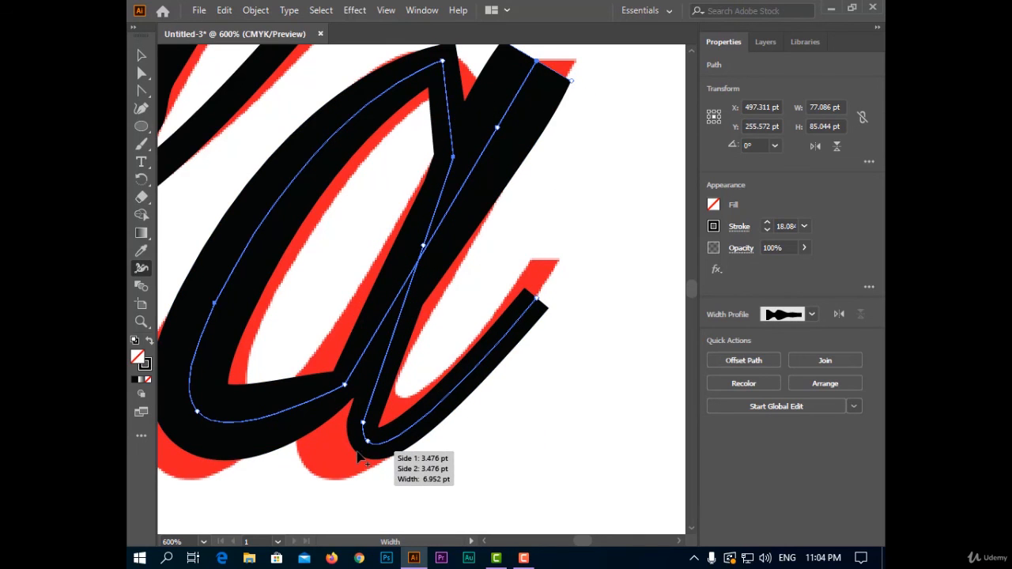
drag(360, 441, 339, 460)
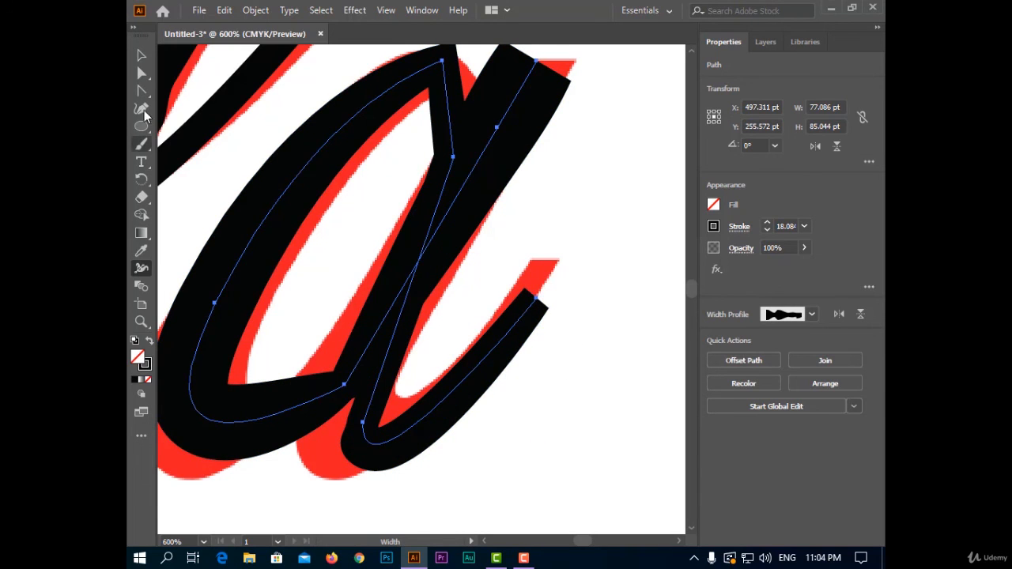
drag(537, 298, 542, 270)
Step: Hide the red Cola reference image so only the traced letters remain
key(ctrl+0)
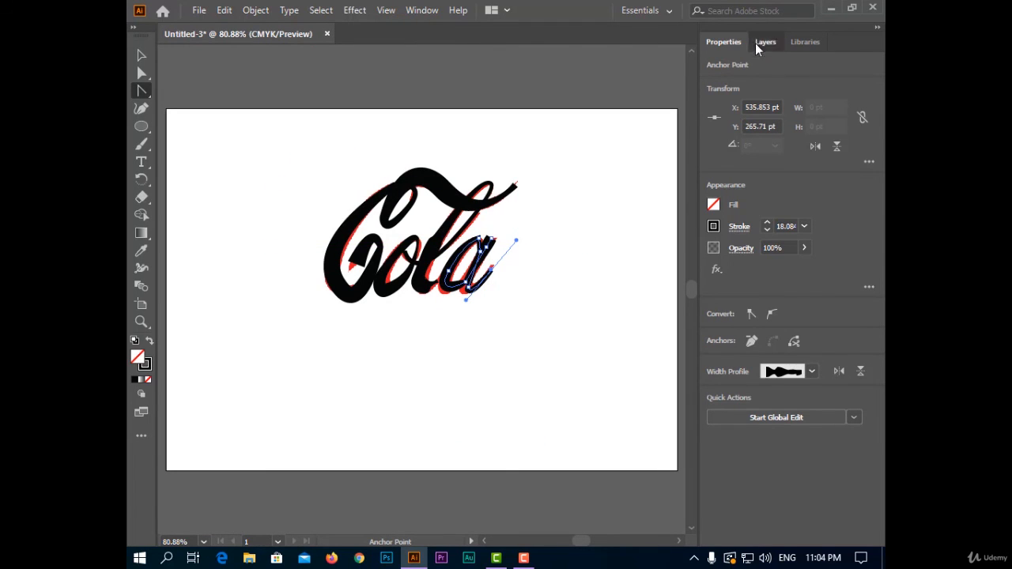
click(764, 43)
click(710, 176)
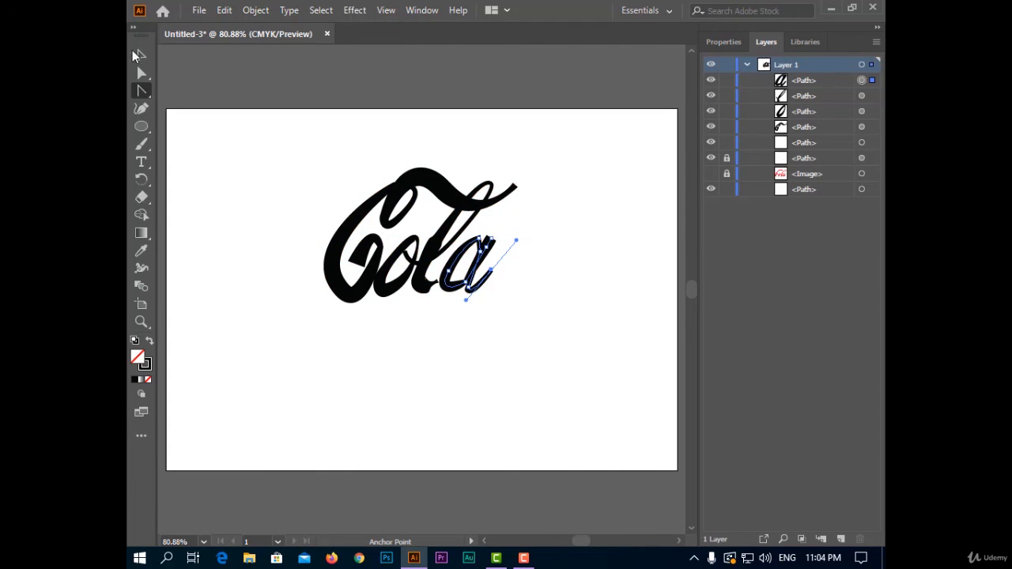
Step: Recolour the strokes of all traced Cola letters to red (C 0, M 100, Y 100, K 0) and deselect them
click(140, 55)
drag(259, 334, 581, 163)
click(146, 366)
click(634, 287)
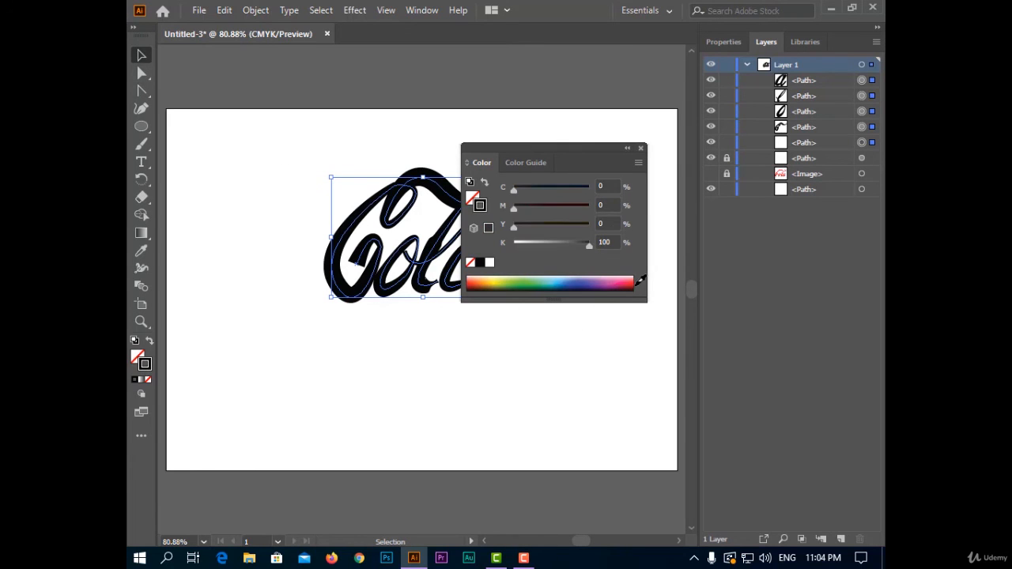
drag(481, 285, 468, 286)
drag(529, 245, 499, 243)
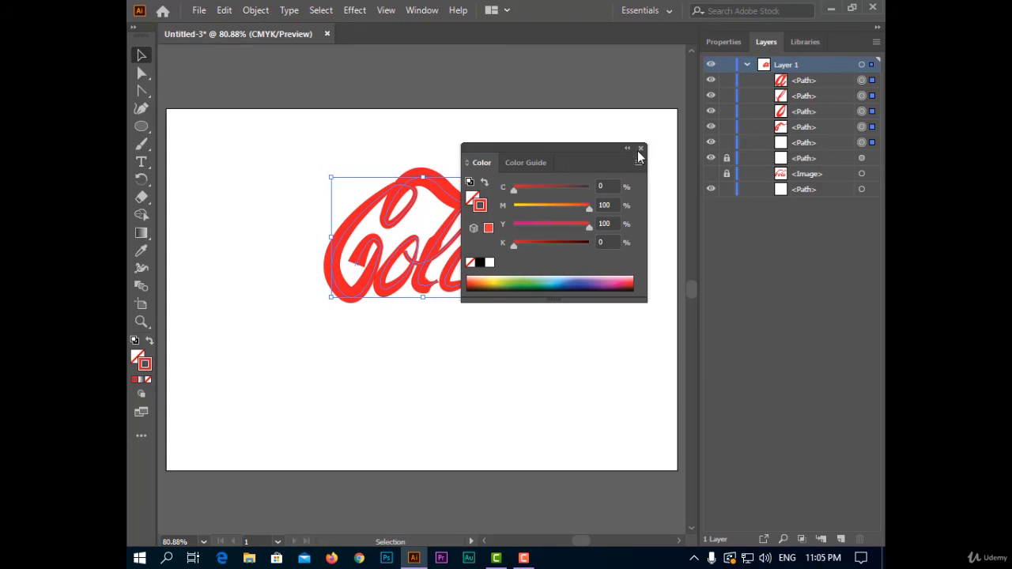
click(641, 149)
click(257, 270)
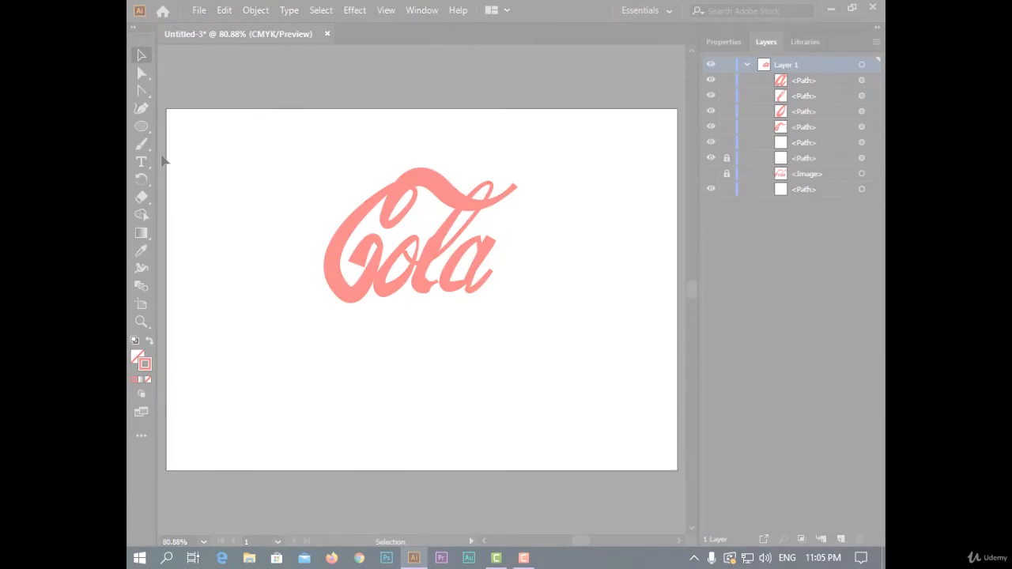